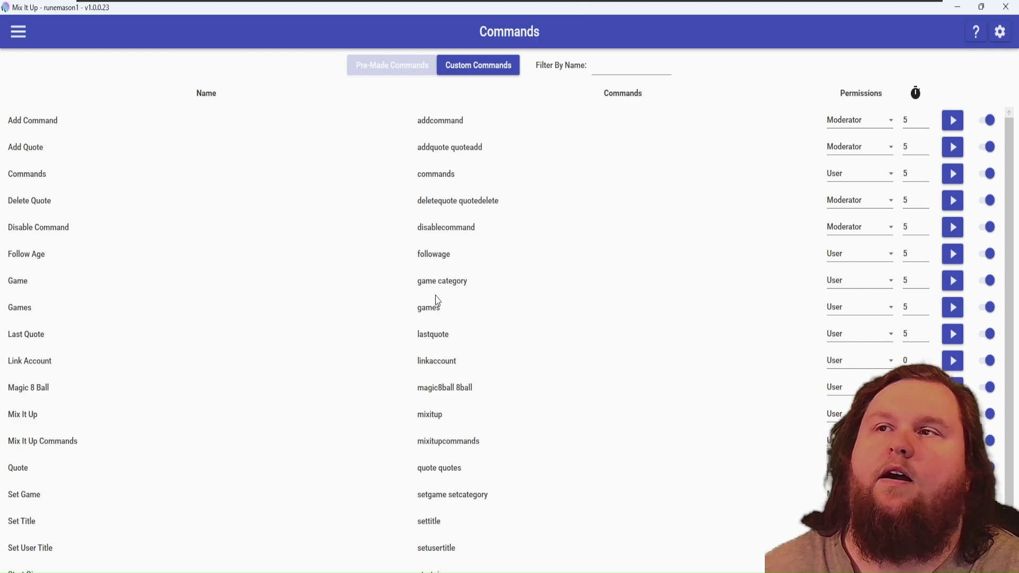
- Disable the pre-made Mix It Up Commands and Mix It Up commands
{"action": "scroll", "coordinate": [439, 332], "scroll_direction": "down", "scroll_amount": 3}
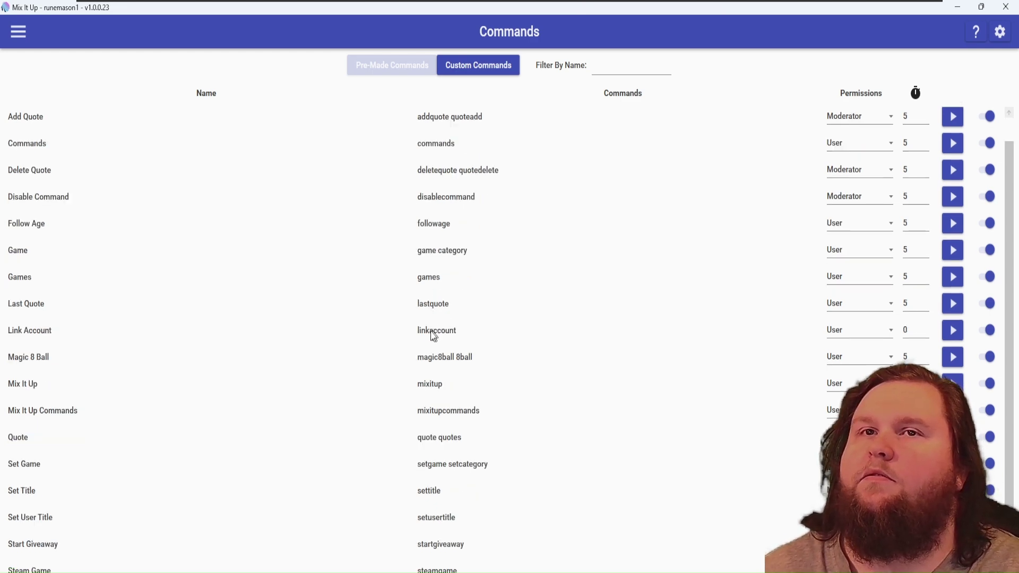
{"action": "scroll", "coordinate": [552, 296], "scroll_direction": "down", "scroll_amount": 1}
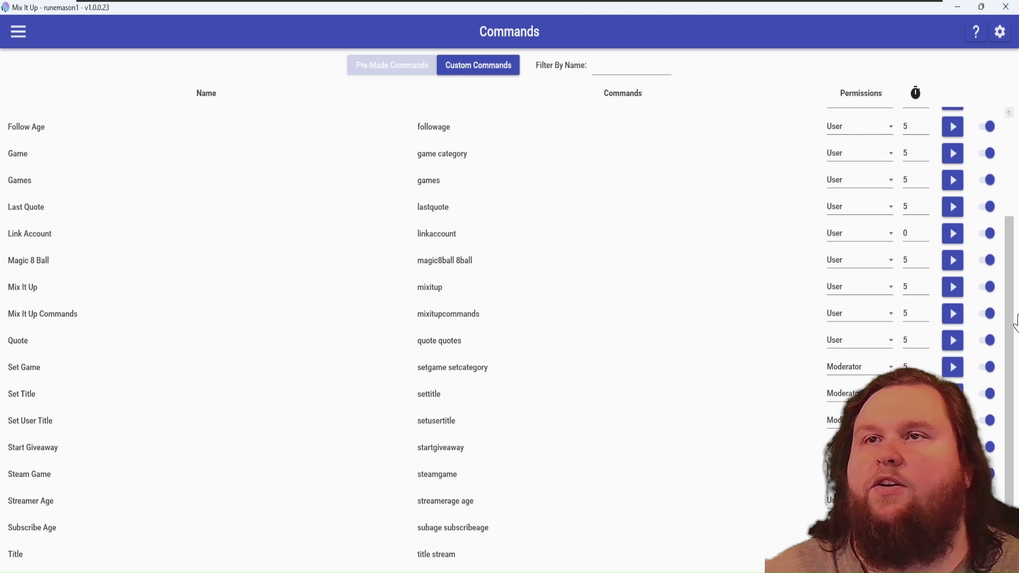
{"action": "left_click", "coordinate": [986, 314]}
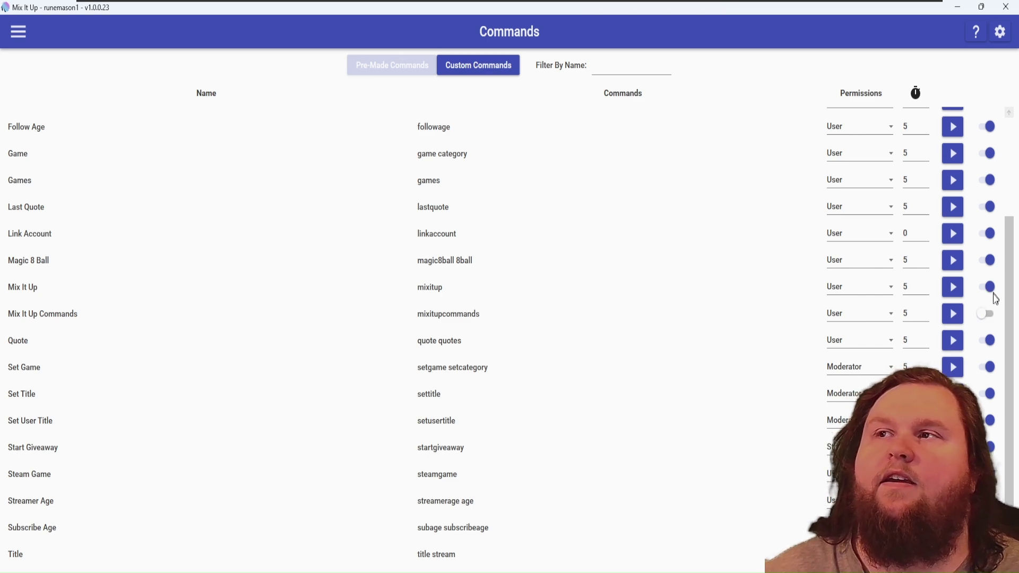
{"action": "left_click", "coordinate": [987, 287]}
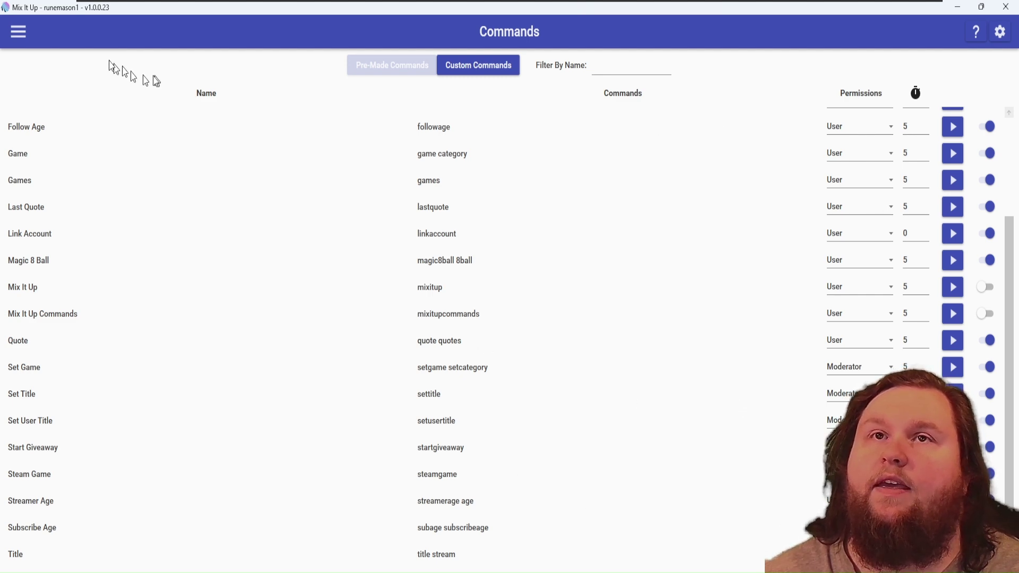
- Check the bot's streamer age message on the Chat page and return to the Commands page
{"action": "left_click", "coordinate": [19, 34]}
{"action": "left_click", "coordinate": [52, 96]}
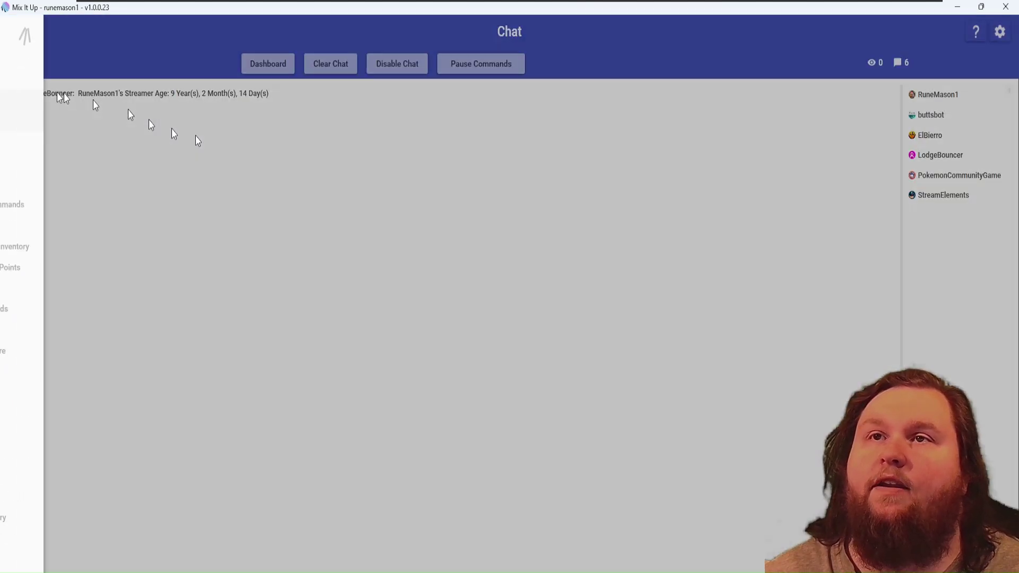
{"action": "left_click", "coordinate": [271, 95]}
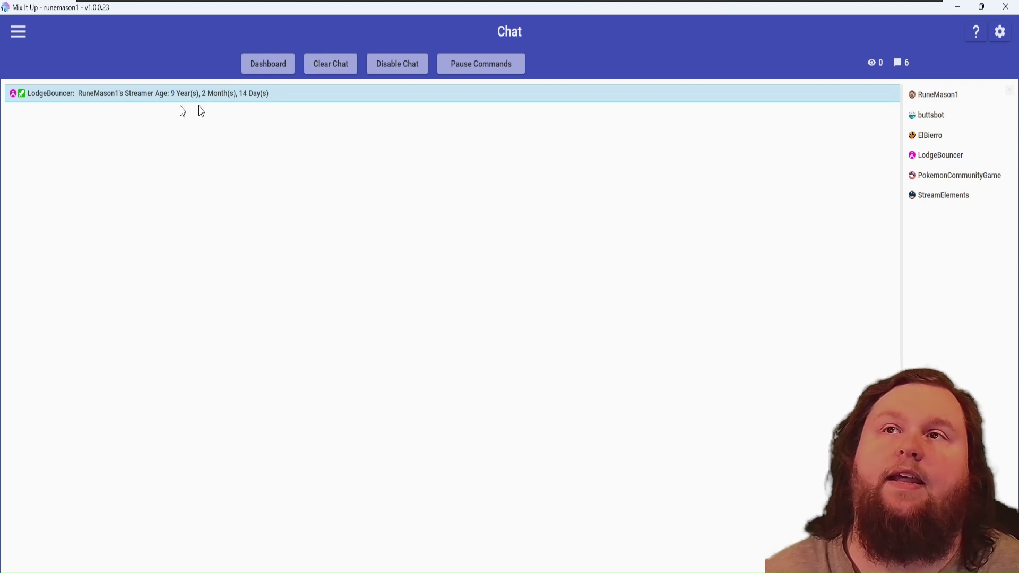
{"action": "left_click", "coordinate": [18, 31]}
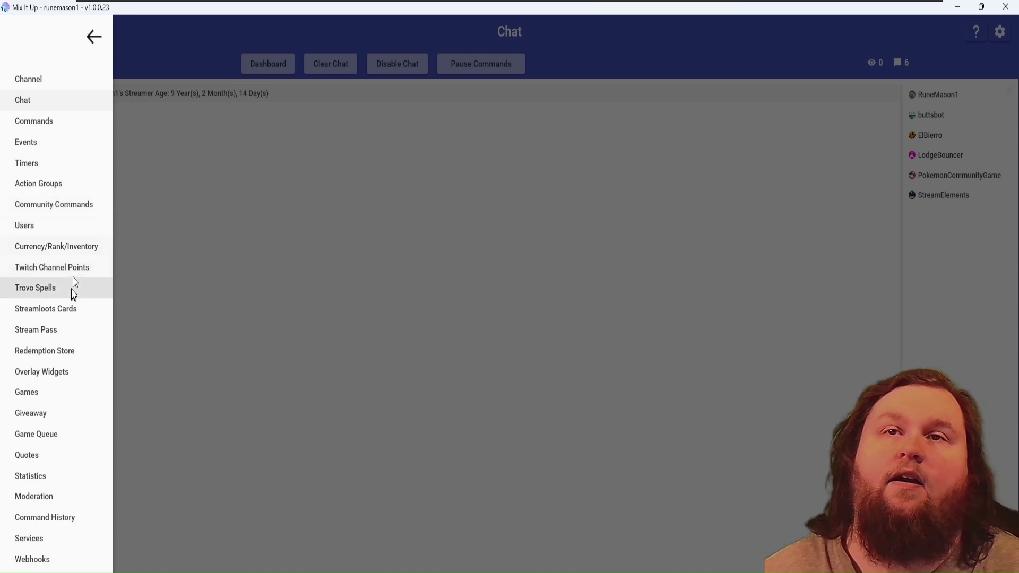
{"action": "left_click", "coordinate": [68, 123]}
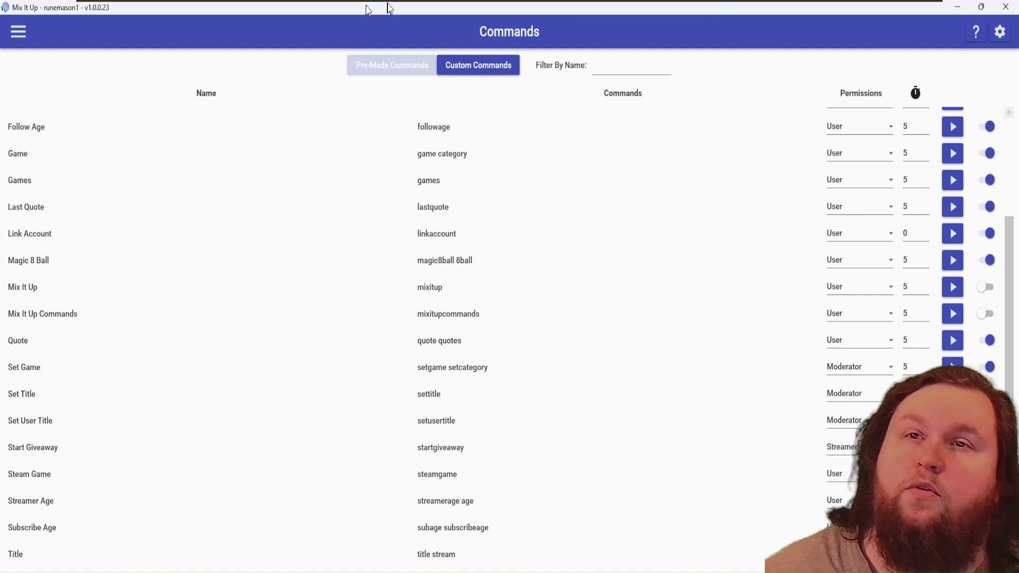
- Create a custom command named "Shoutout for Streamers" and assign it to the command group "Mod"
{"action": "left_click", "coordinate": [450, 69]}
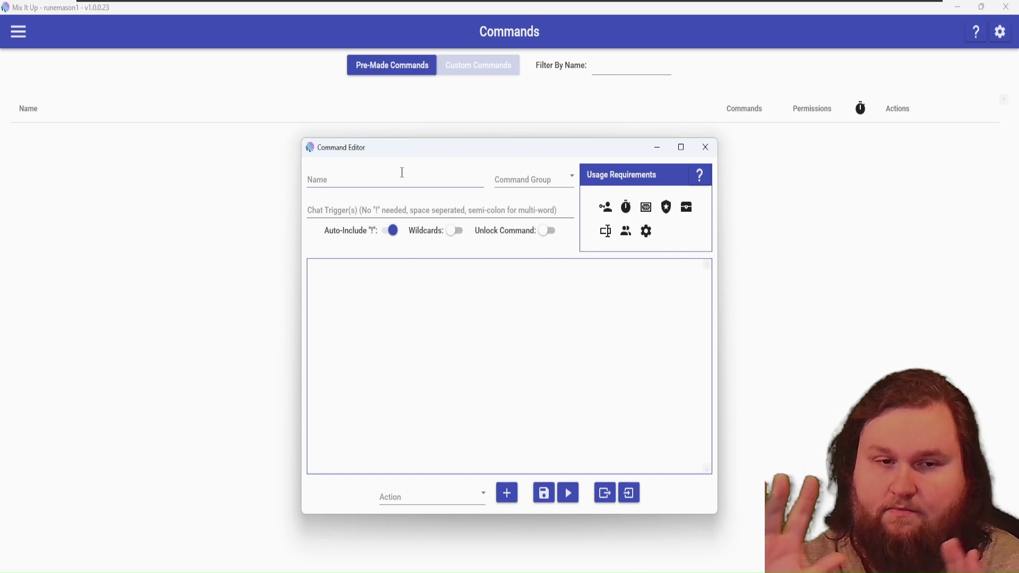
{"action": "left_click", "coordinate": [394, 174]}
{"action": "type", "text": "houtout"}
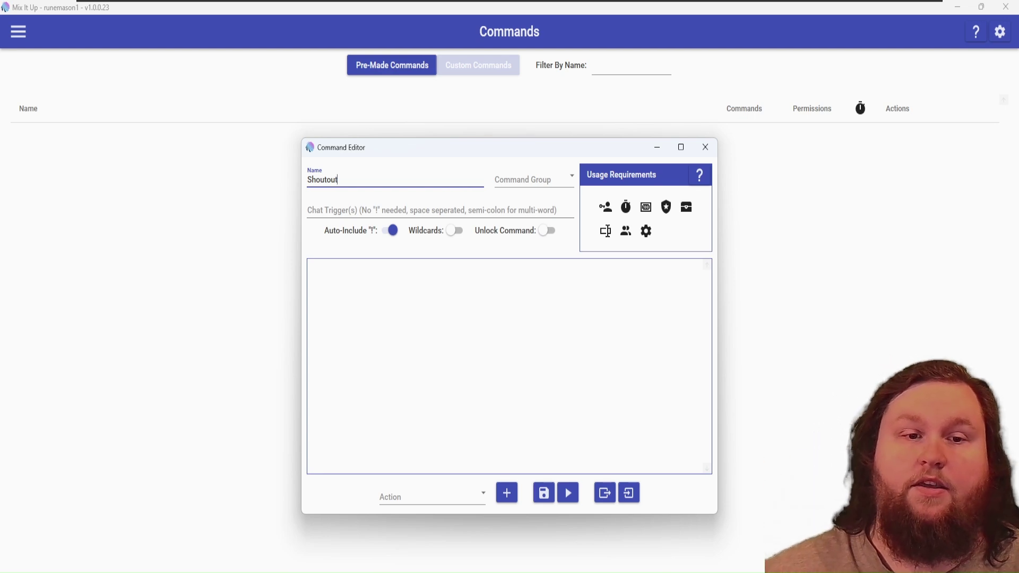
{"action": "type", "text": "for"}
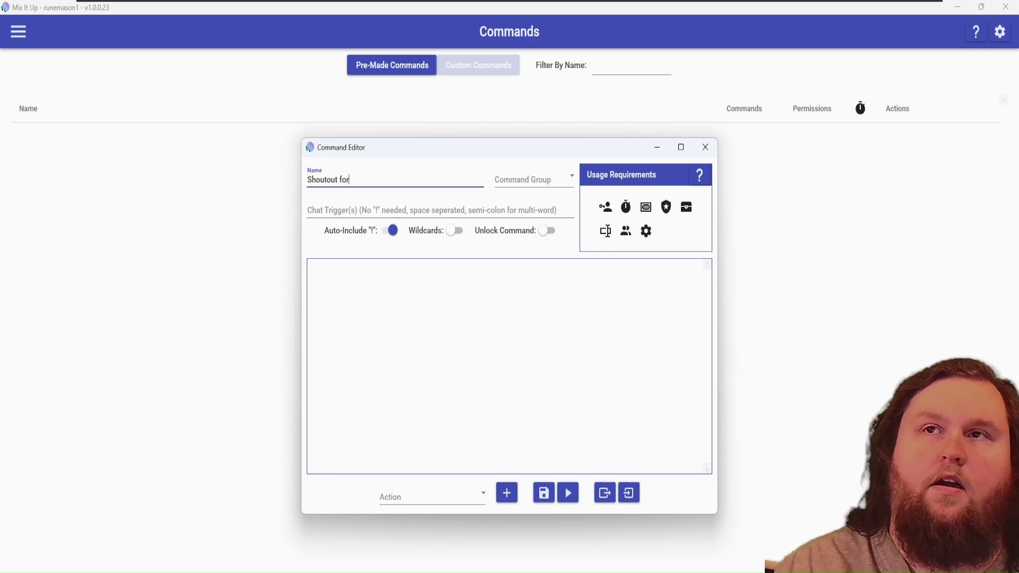
{"action": "type", "text": " Streamer"}
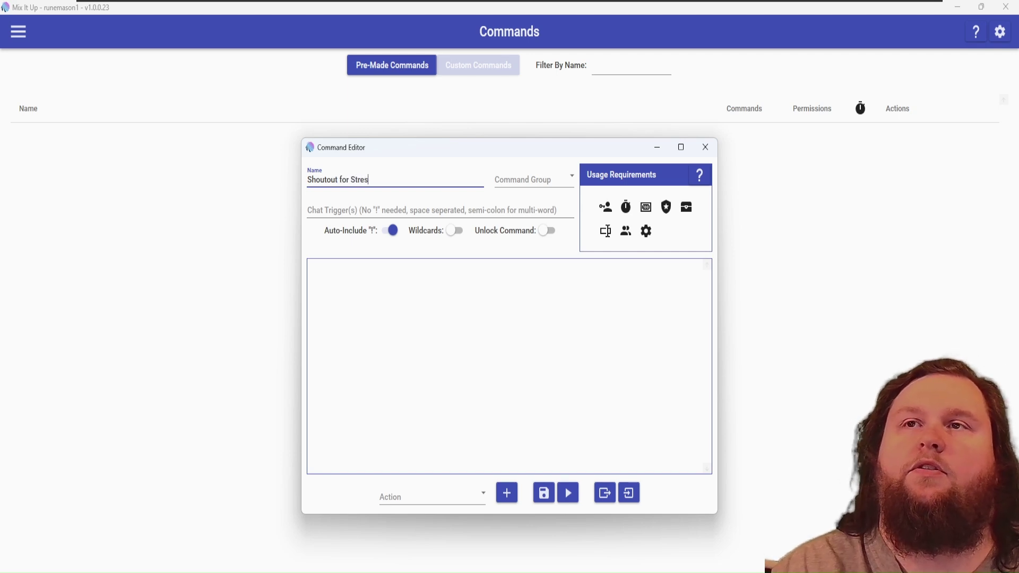
{"action": "type", "text": "s"}
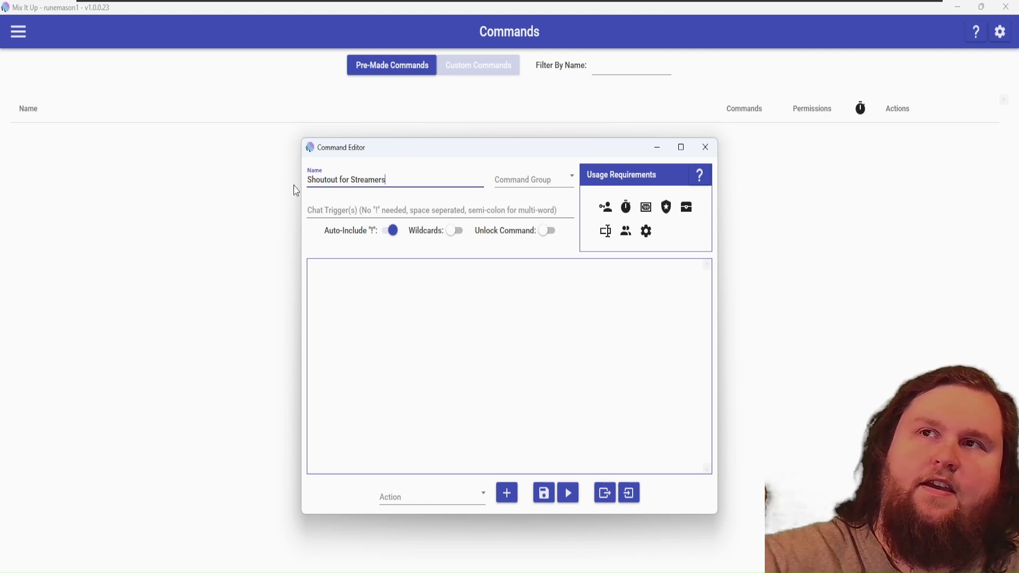
{"action": "key", "text": "Tab"}
{"action": "type", "text": "Mod"}
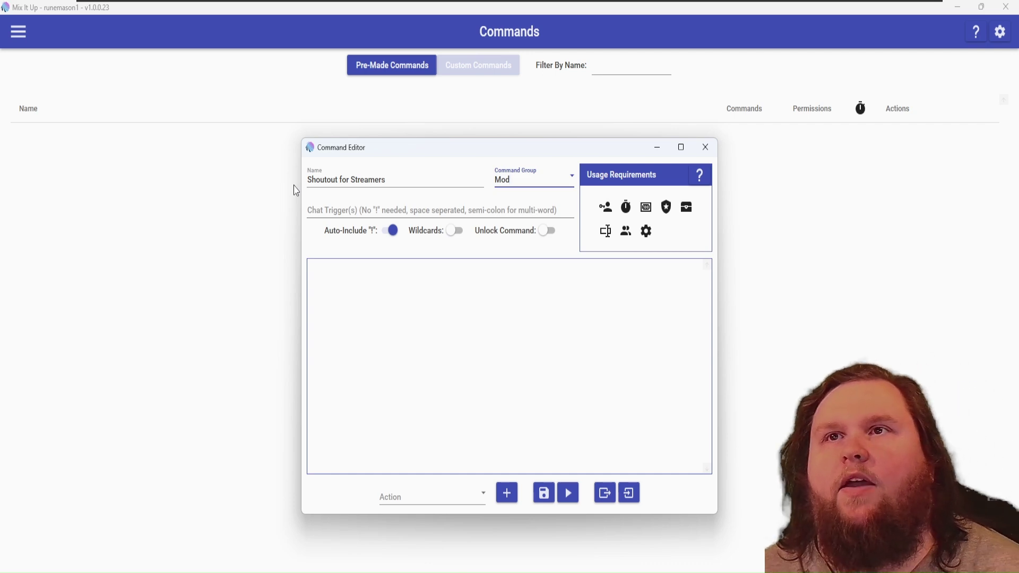
- Set the command's chat triggers to "so shoutout so2"
{"action": "left_click", "coordinate": [364, 208]}
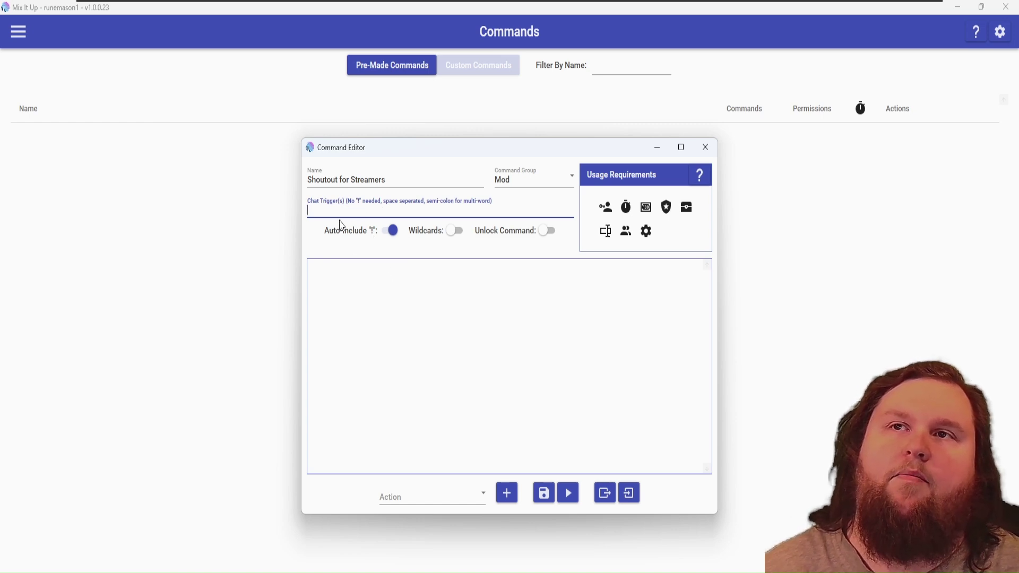
{"action": "type", "text": "so"}
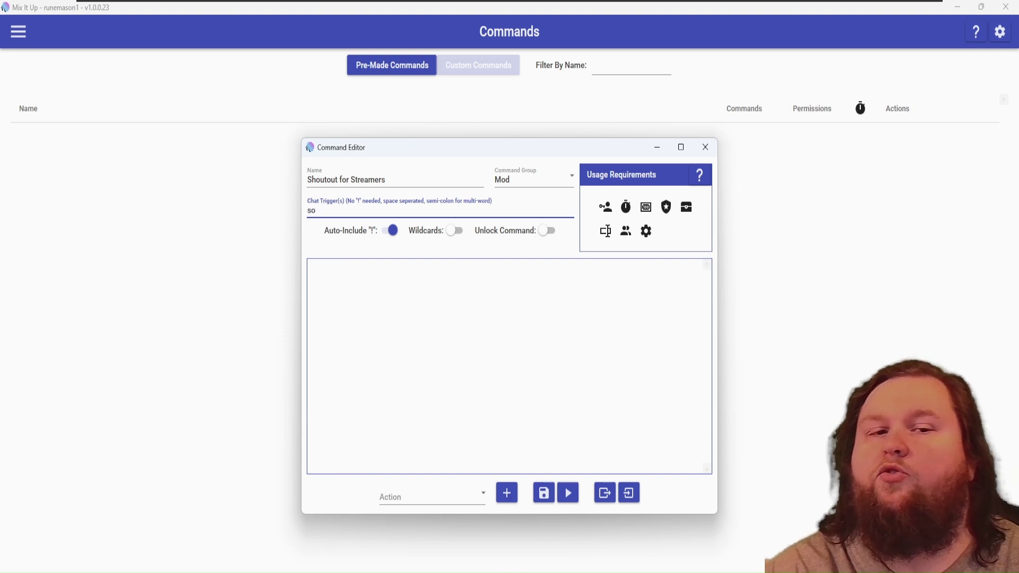
{"action": "type", "text": " shoutou"}
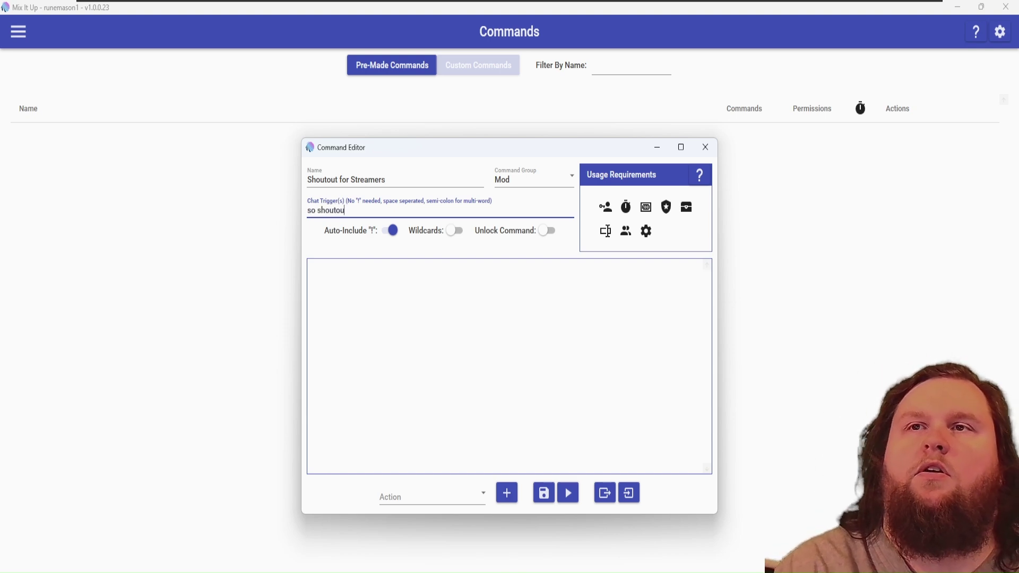
{"action": "type", "text": "t so2"}
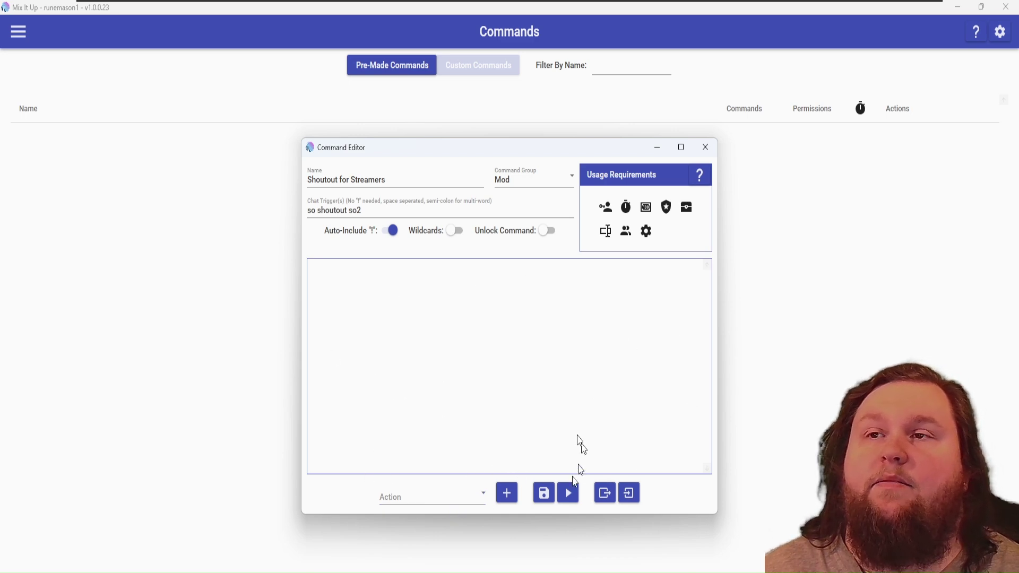
- Add a Chat Message action to the Shoutout for Streamers command
{"action": "left_click", "coordinate": [392, 498]}
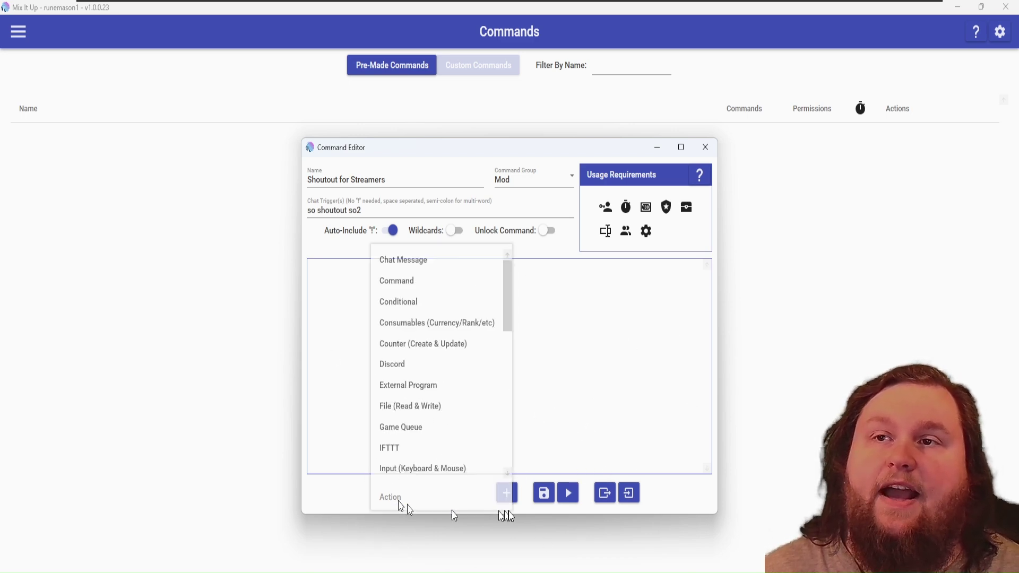
{"action": "mouse_move", "coordinate": [505, 281]}
{"action": "left_mouse_down"}
{"action": "mouse_move", "coordinate": [500, 419]}
{"action": "mouse_move", "coordinate": [514, 276]}
{"action": "left_mouse_up"}
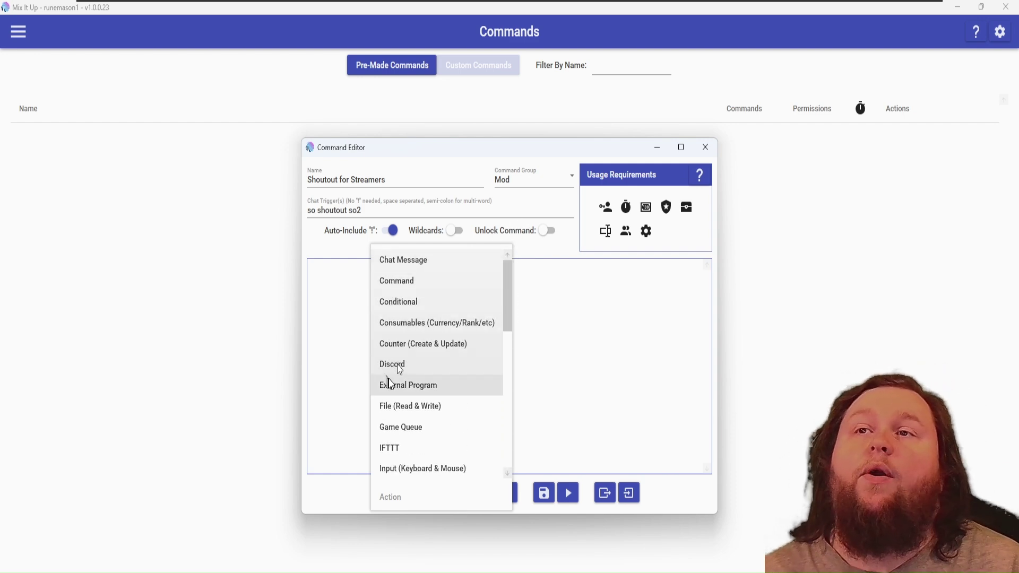
{"action": "left_click", "coordinate": [414, 264]}
{"action": "left_click", "coordinate": [504, 492]}
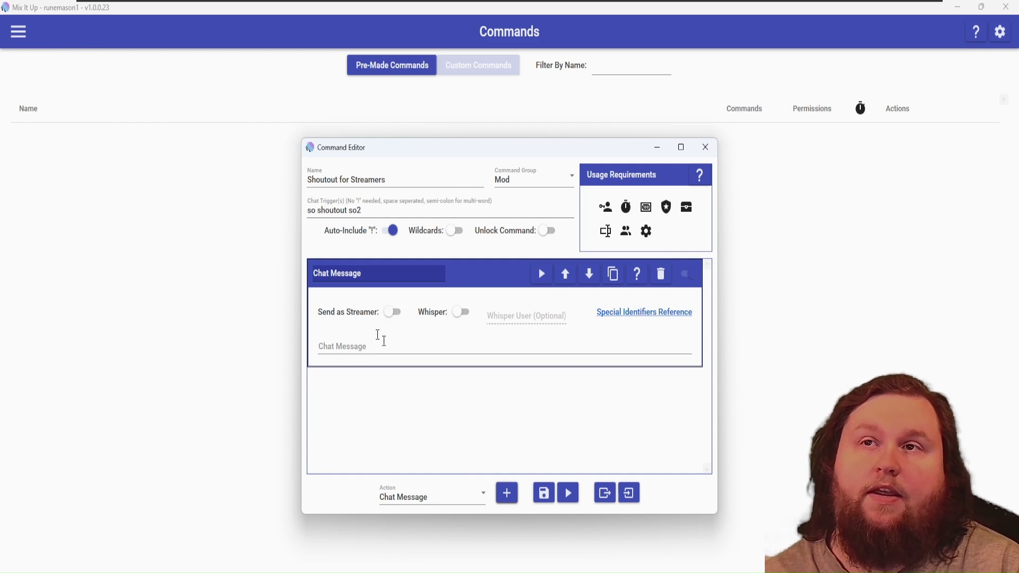
- Try the chat message's Send as Streamer and Whisper options, switching each on and back off
{"action": "left_click", "coordinate": [396, 313]}
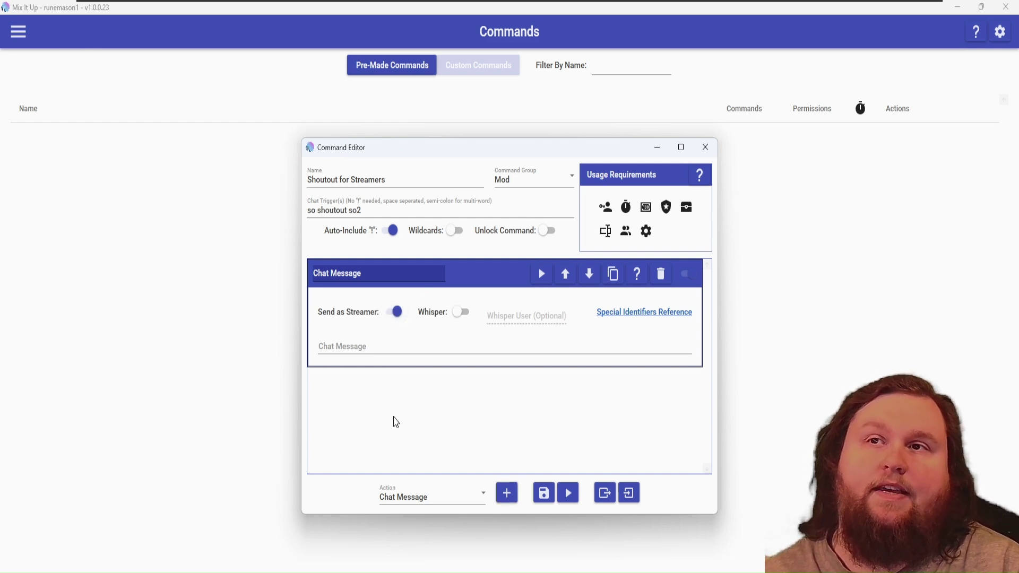
{"action": "left_click", "coordinate": [399, 317]}
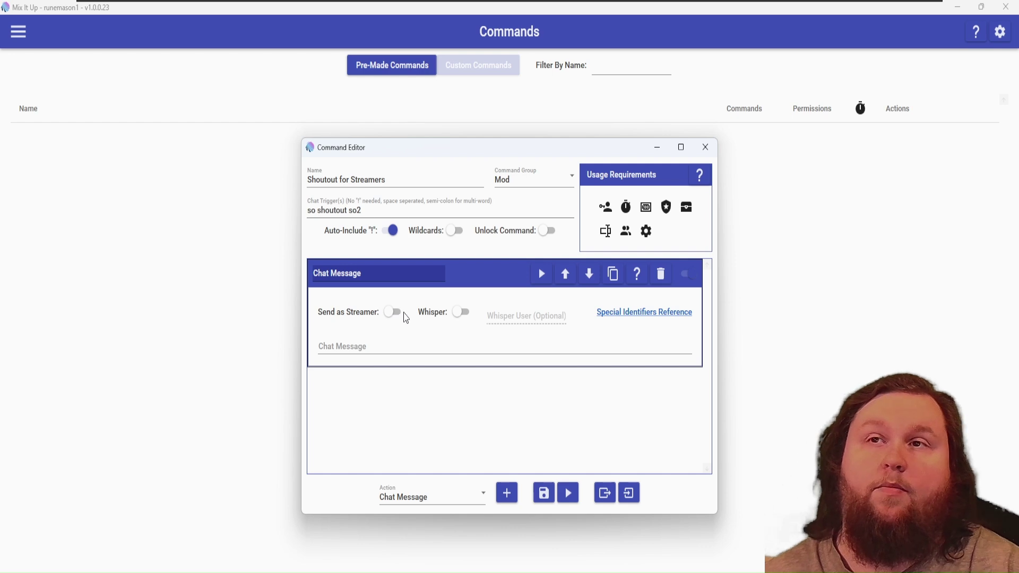
{"action": "left_click", "coordinate": [463, 312]}
{"action": "left_click", "coordinate": [518, 324]}
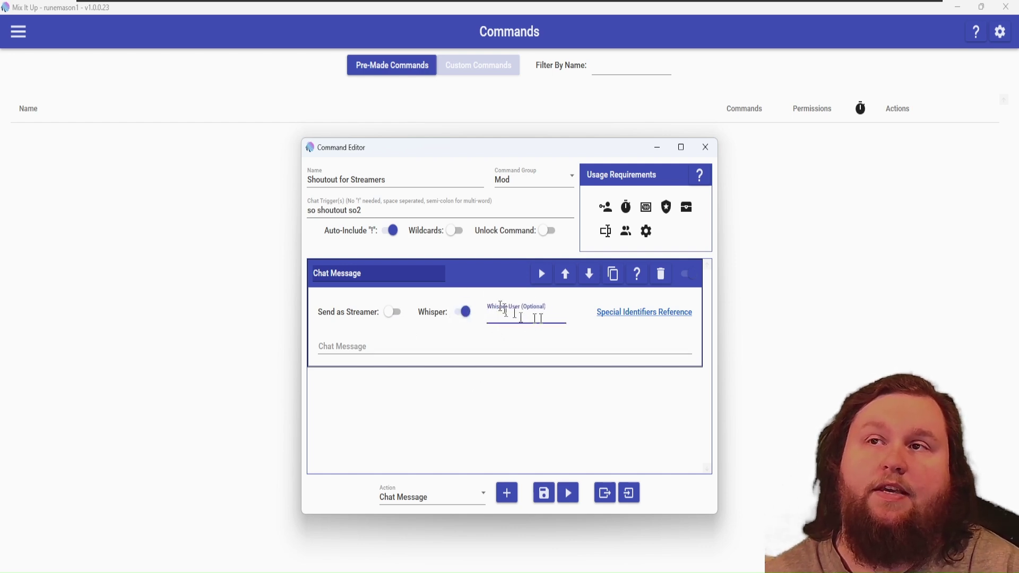
{"action": "left_click", "coordinate": [465, 313]}
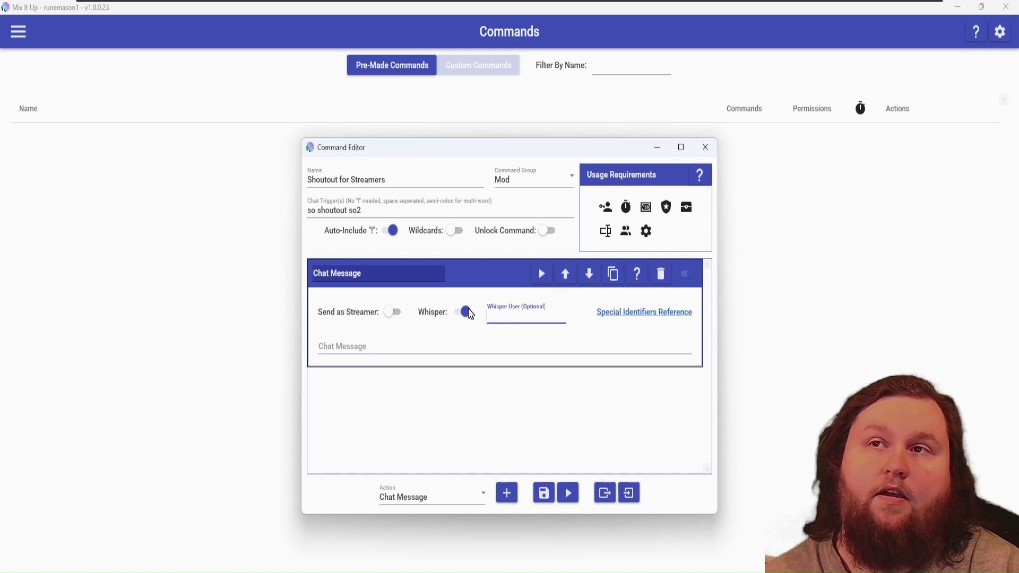
- Open the Special Identifiers reference in the browser and arrange it side by side with the Command Editor
{"action": "left_click", "coordinate": [661, 321]}
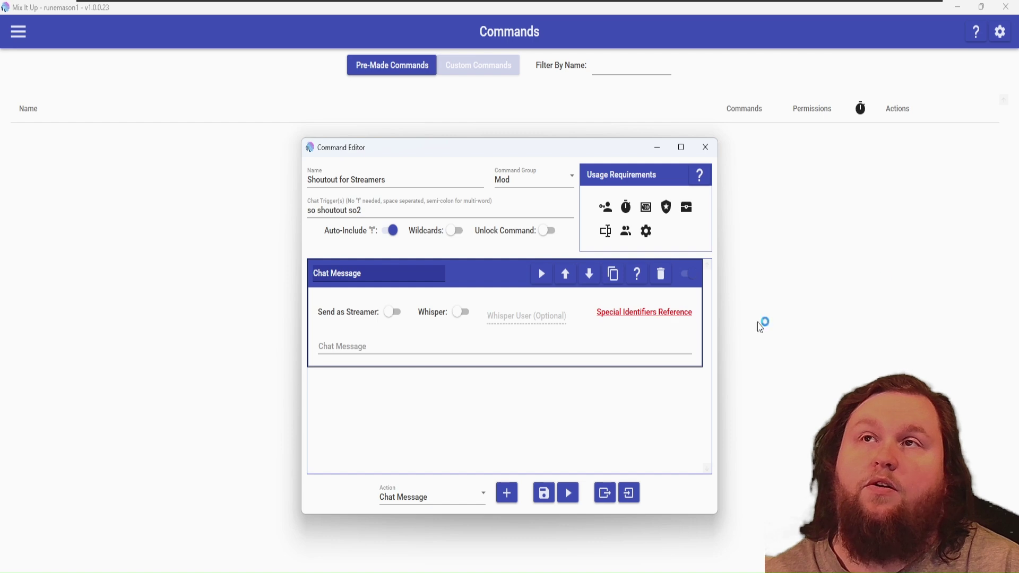
{"action": "left_click_drag", "start_coordinate": [563, 22], "coordinate": [1016, 160]}
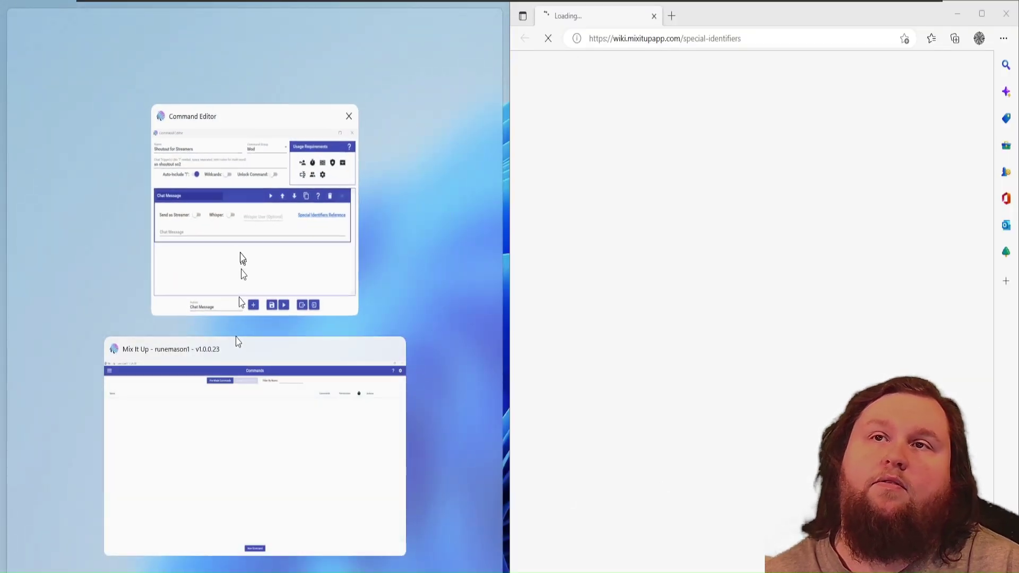
{"action": "left_click", "coordinate": [236, 267]}
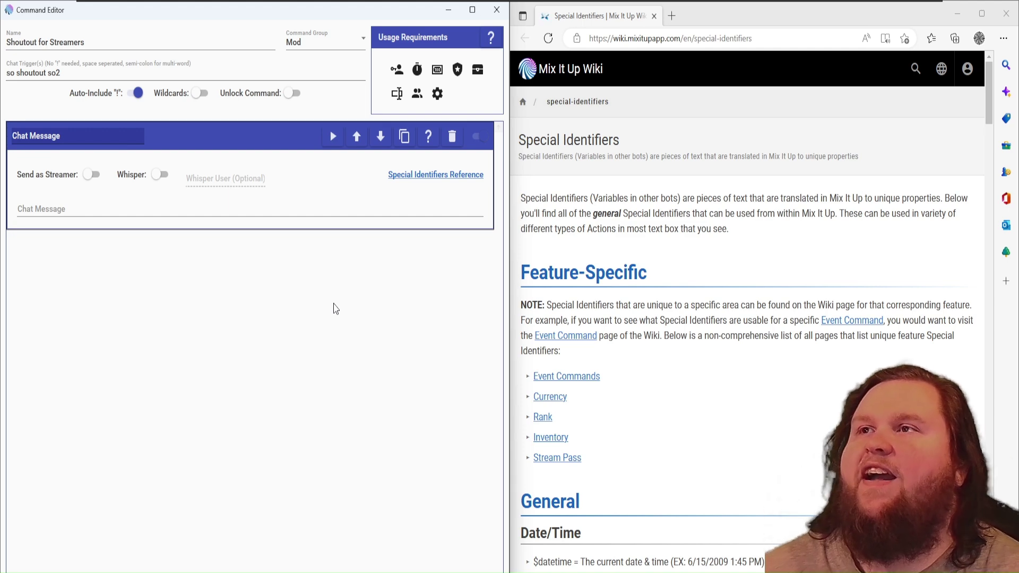
- Write the chat message "Check out PERSON, they were last streaming GAME, give them some love from the Lodge at their channel: CHANNEL"
{"action": "left_click", "coordinate": [149, 211]}
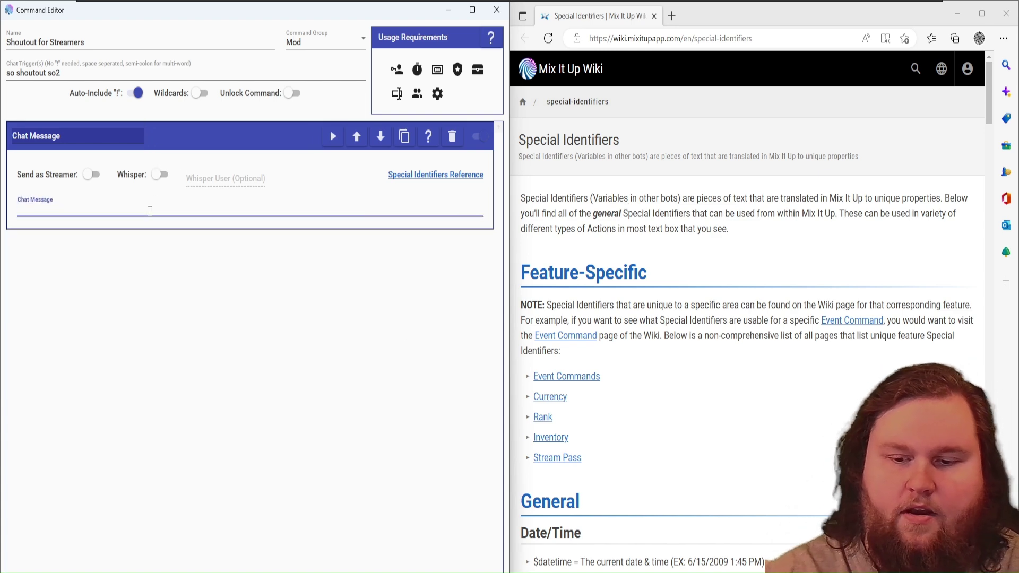
{"action": "type", "text": "Check out"}
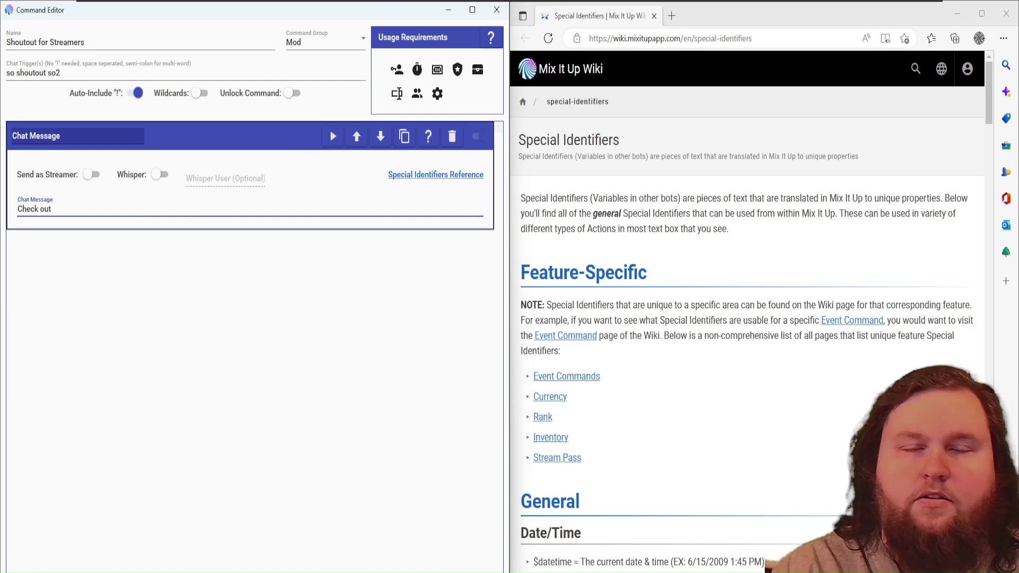
{"action": "type", "text": " PERSON"}
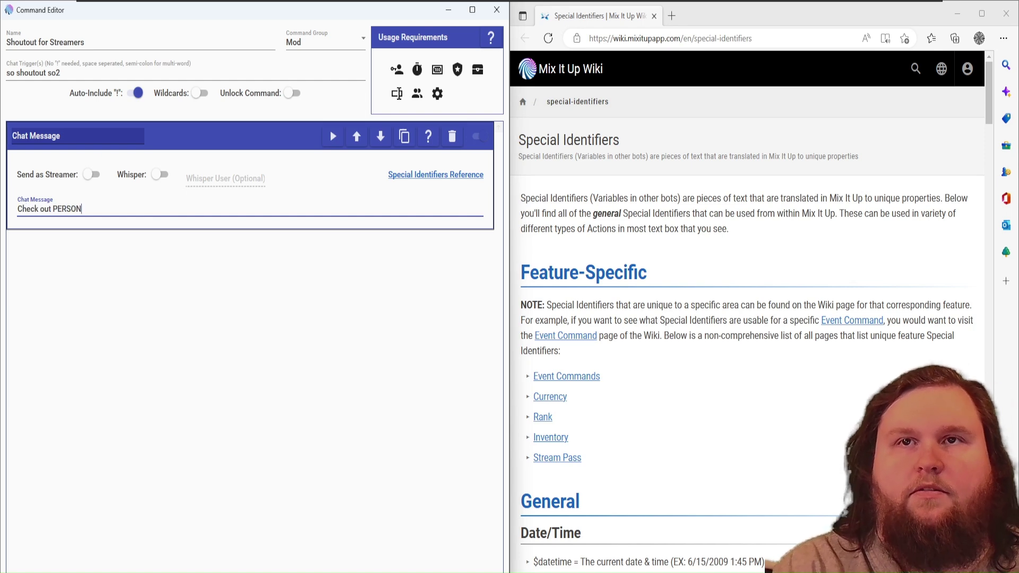
{"action": "type", "text": ", "}
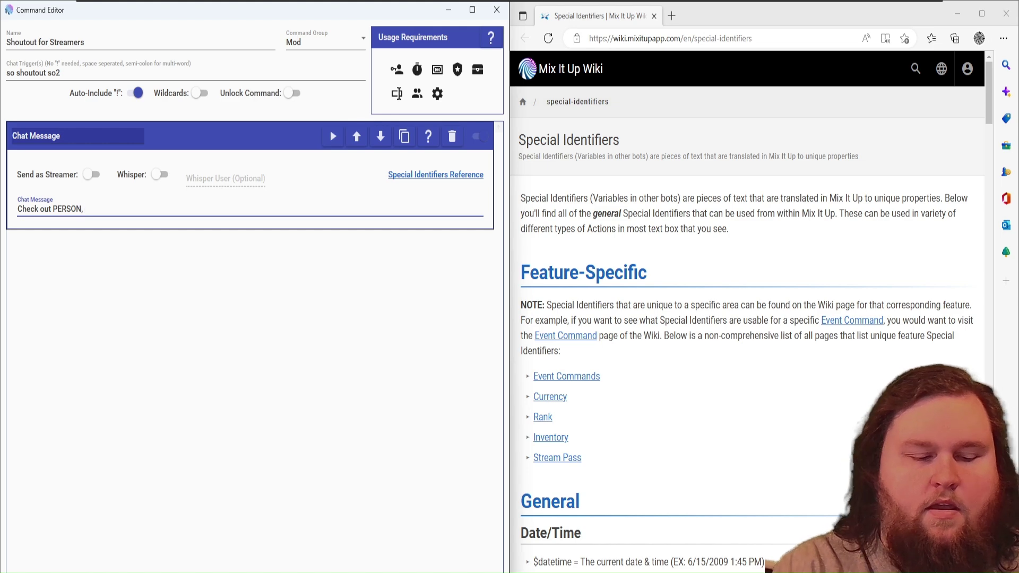
{"action": "type", "text": "they were last streaming GAME"}
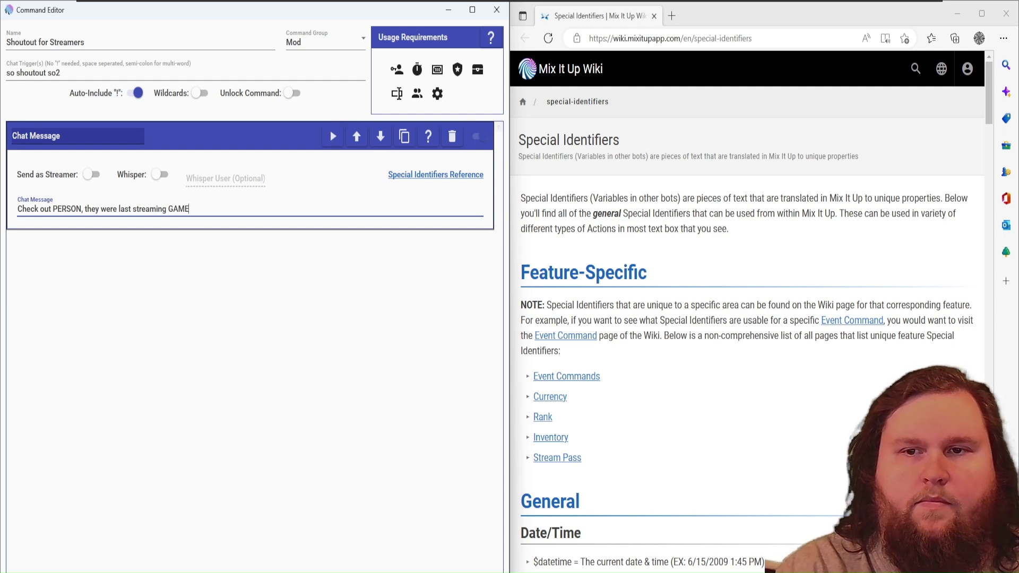
{"action": "type", "text": ", give them"}
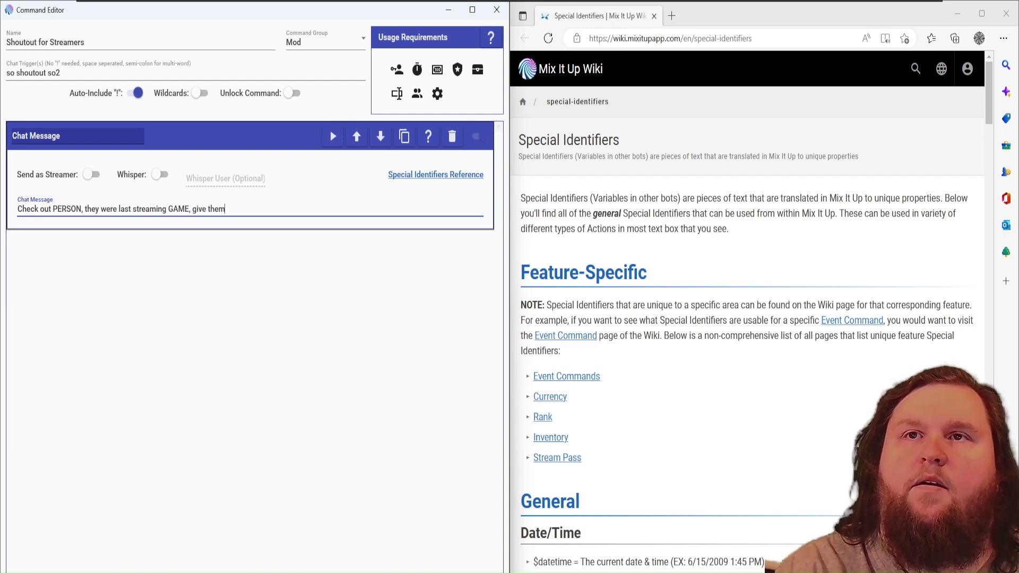
{"action": "type", "text": " some love from t"}
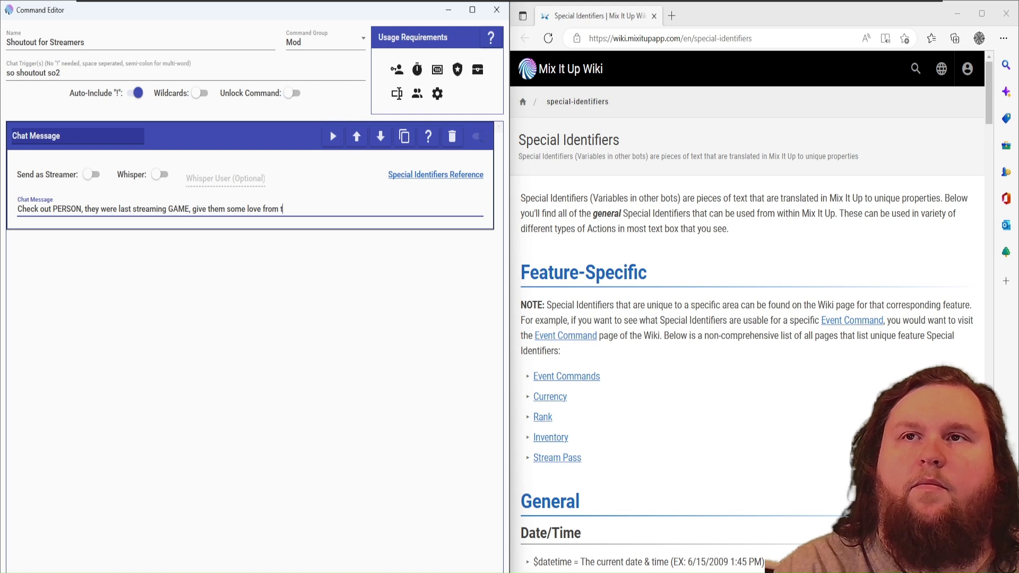
{"action": "type", "text": "he Lodge at their channel"}
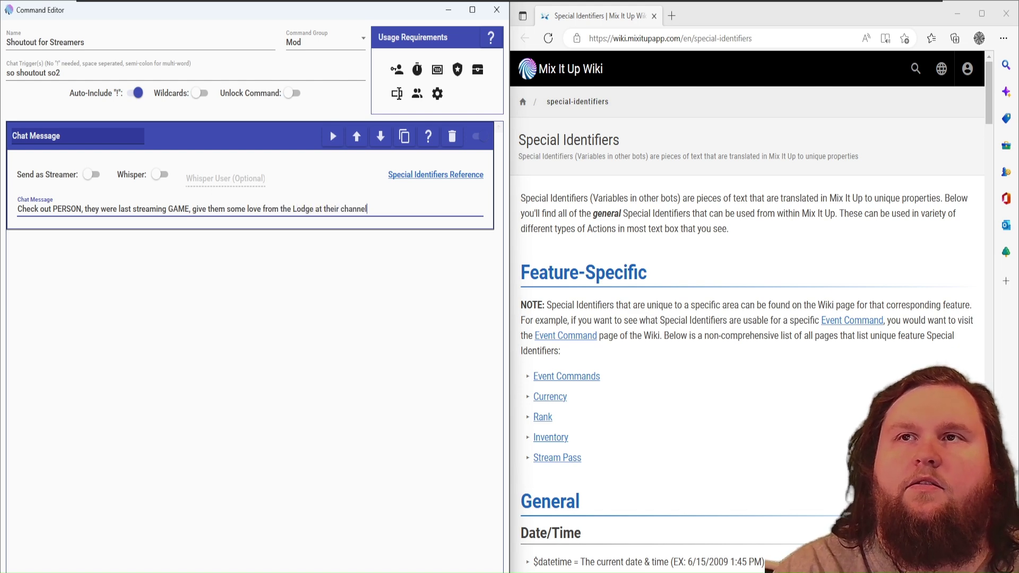
{"action": "type", "text": ":"}
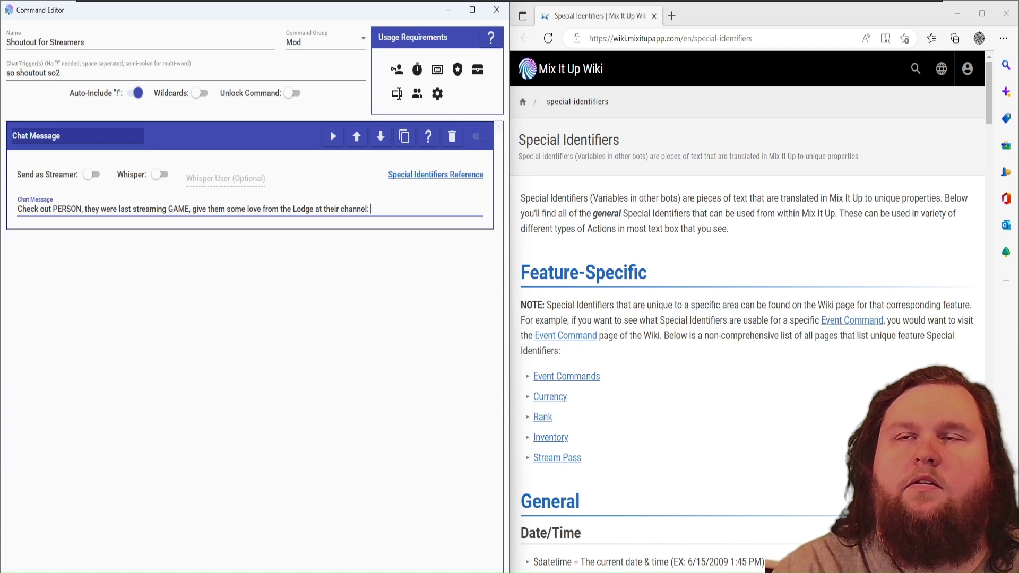
{"action": "type", "text": " CHANNEL"}
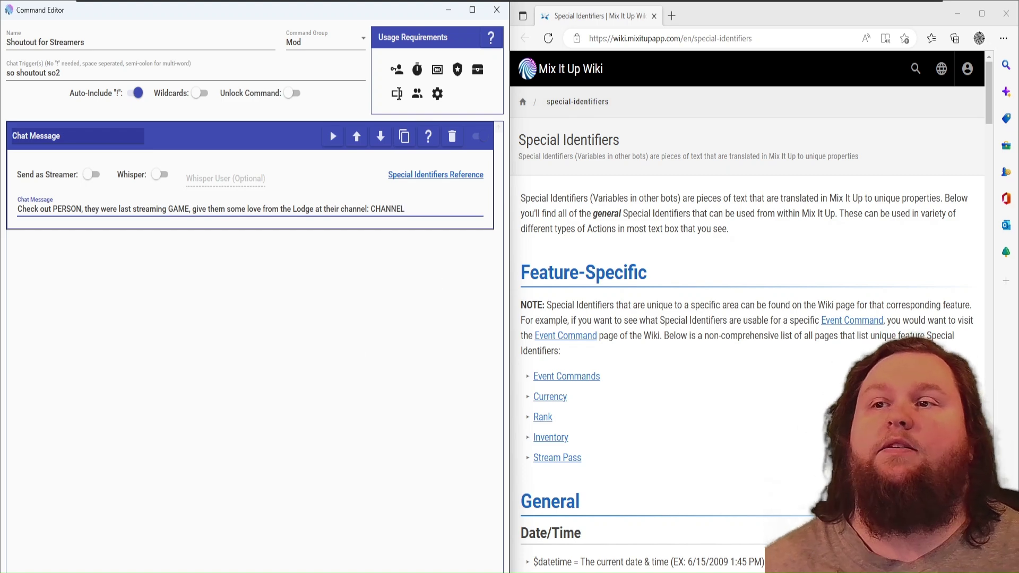
- Examine the username and display name identifiers in the User section of the Special Identifiers reference
{"action": "scroll", "coordinate": [667, 259], "scroll_direction": "down", "scroll_amount": 5}
{"action": "scroll", "coordinate": [667, 260], "scroll_direction": "down", "scroll_amount": 15}
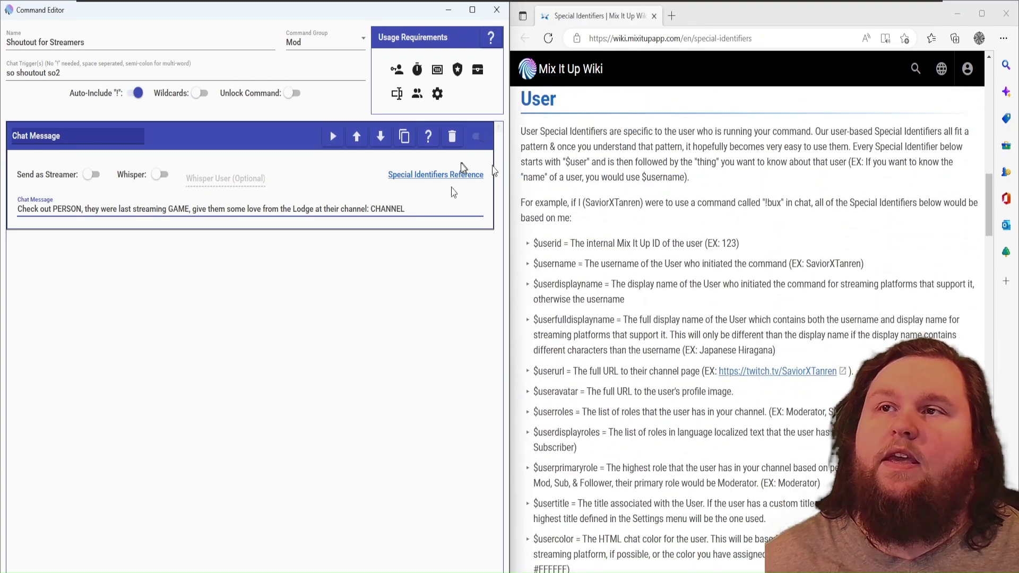
{"action": "scroll", "coordinate": [857, 288], "scroll_direction": "down", "scroll_amount": 9}
{"action": "scroll", "coordinate": [815, 251], "scroll_direction": "up", "scroll_amount": 9}
{"action": "scroll", "coordinate": [816, 251], "scroll_direction": "up", "scroll_amount": 2}
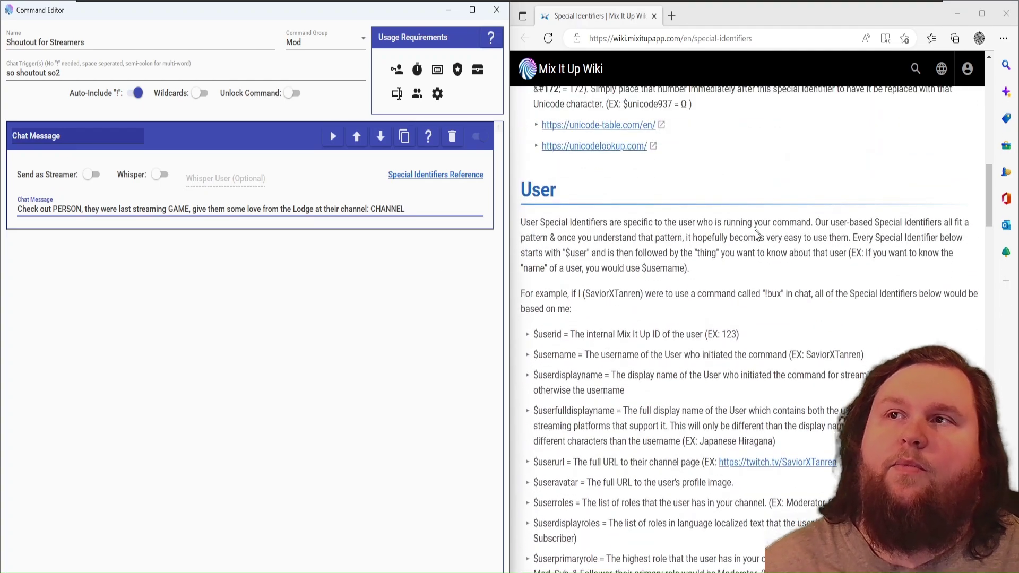
{"action": "double_click", "coordinate": [551, 375]}
{"action": "left_click", "coordinate": [549, 408]}
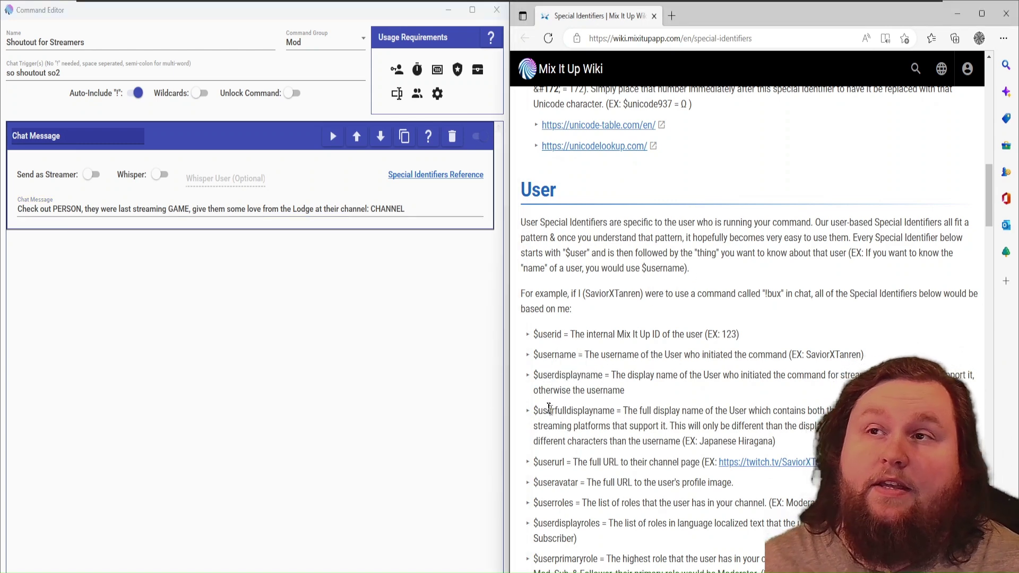
{"action": "double_click", "coordinate": [556, 375]}
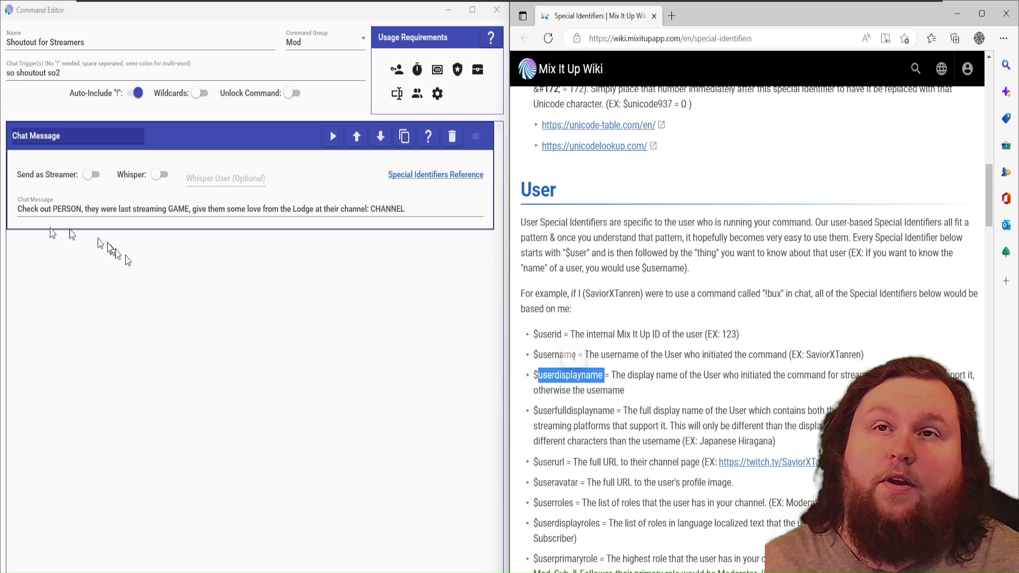
{"action": "left_click", "coordinate": [50, 208]}
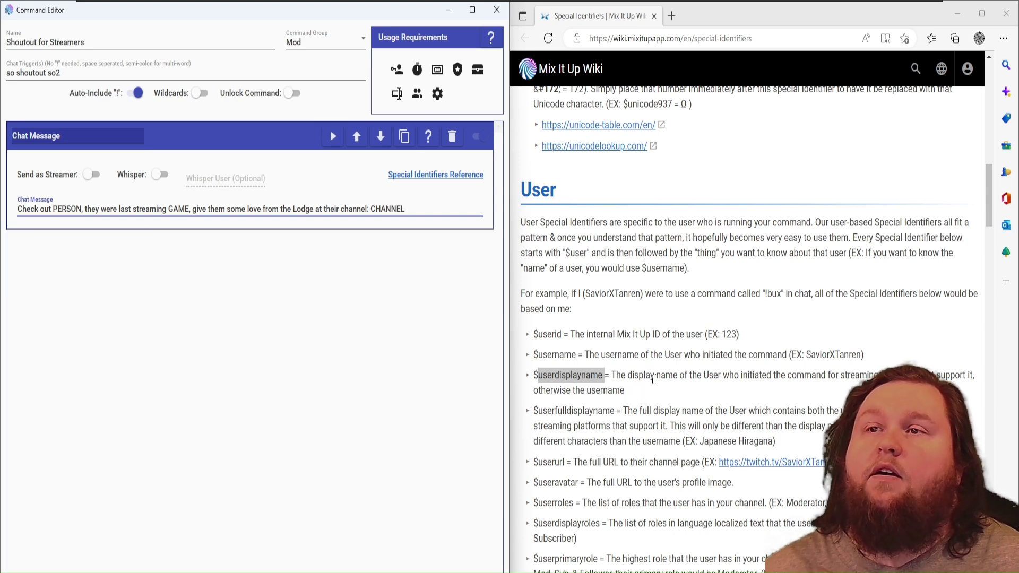
{"action": "triple_click", "coordinate": [812, 354]}
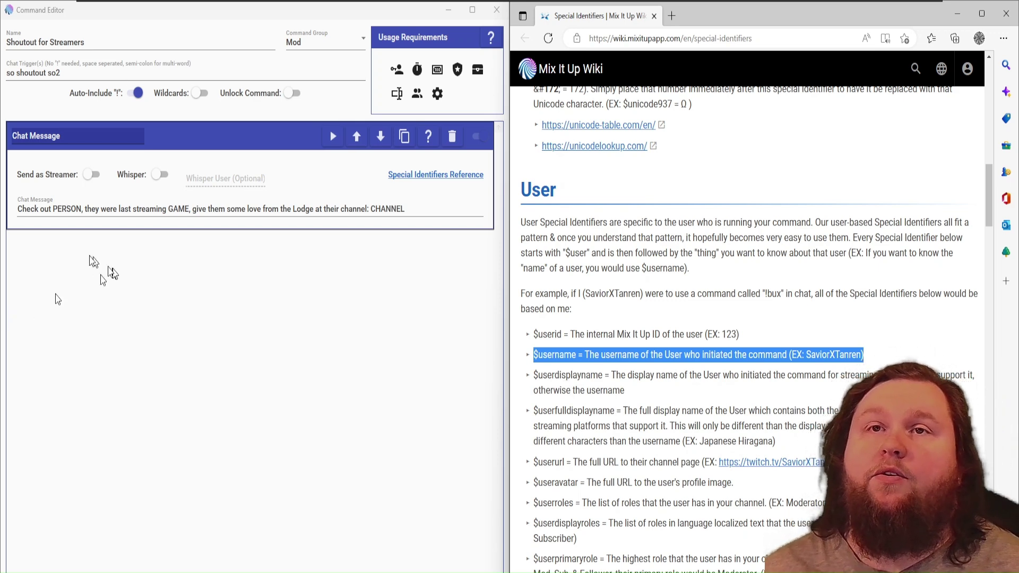
- Replace the PERSON placeholder in the chat message with $userdisplayname copied from the reference
{"action": "double_click", "coordinate": [548, 376]}
{"action": "key", "text": "ctrl+c"}
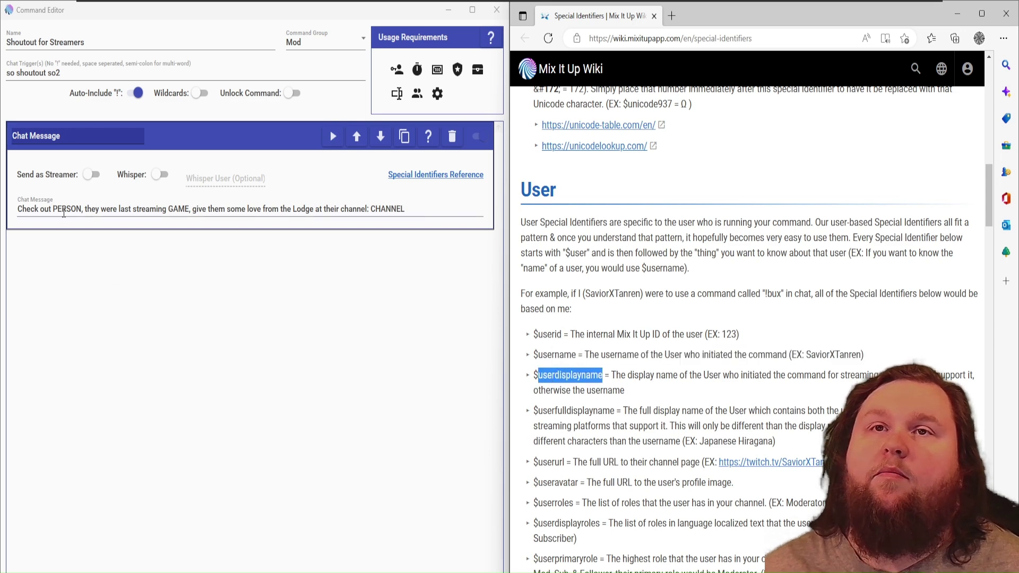
{"action": "double_click", "coordinate": [64, 209]}
{"action": "type", "text": "$"}
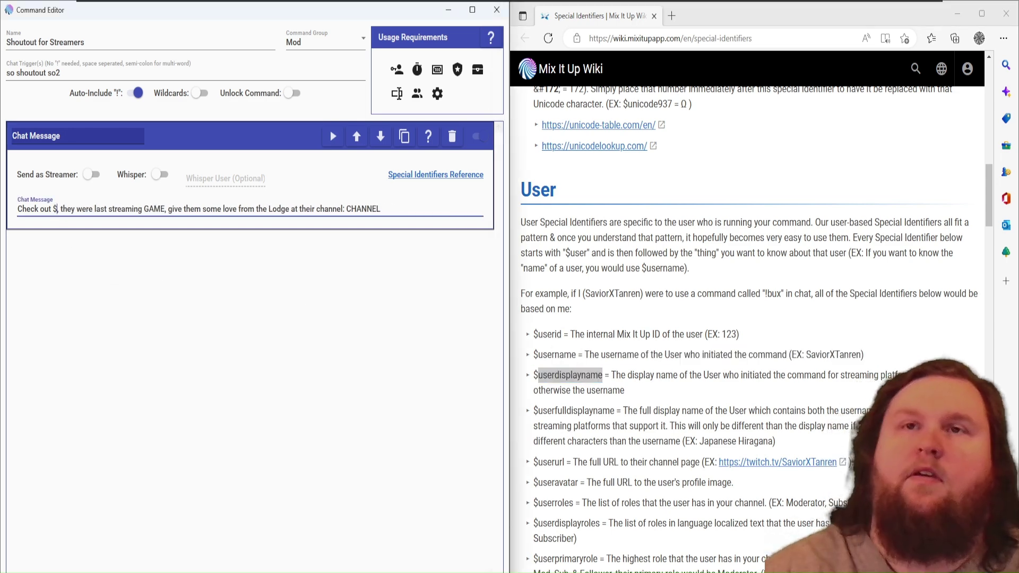
{"action": "key", "text": "ctrl+v"}
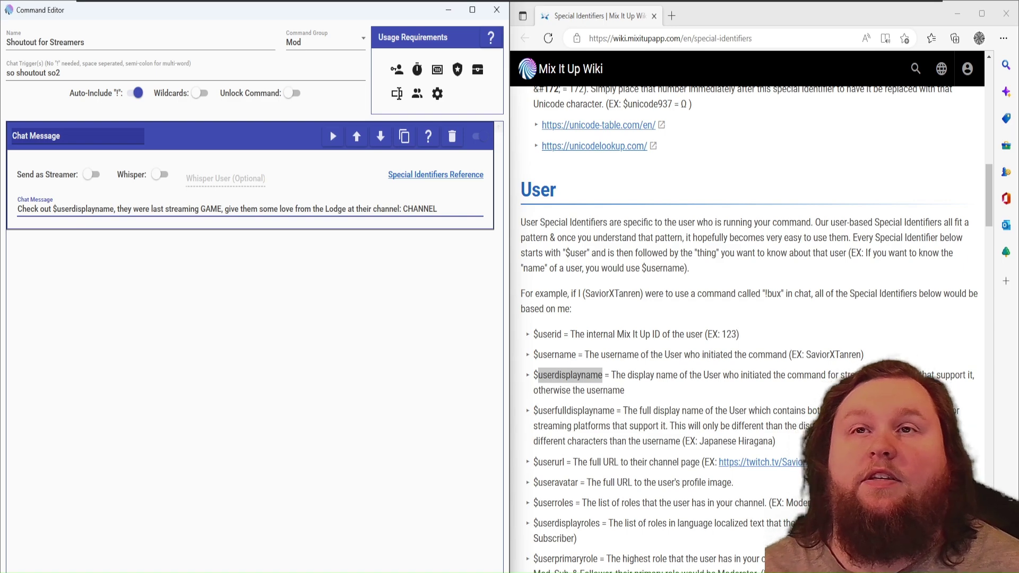
- Replace the GAME placeholder with $userstreamgame from the reference and remove the extra space after it
{"action": "scroll", "coordinate": [646, 380], "scroll_direction": "down", "scroll_amount": 5}
{"action": "scroll", "coordinate": [646, 380], "scroll_direction": "down", "scroll_amount": 3}
{"action": "scroll", "coordinate": [577, 138], "scroll_direction": "up", "scroll_amount": 2}
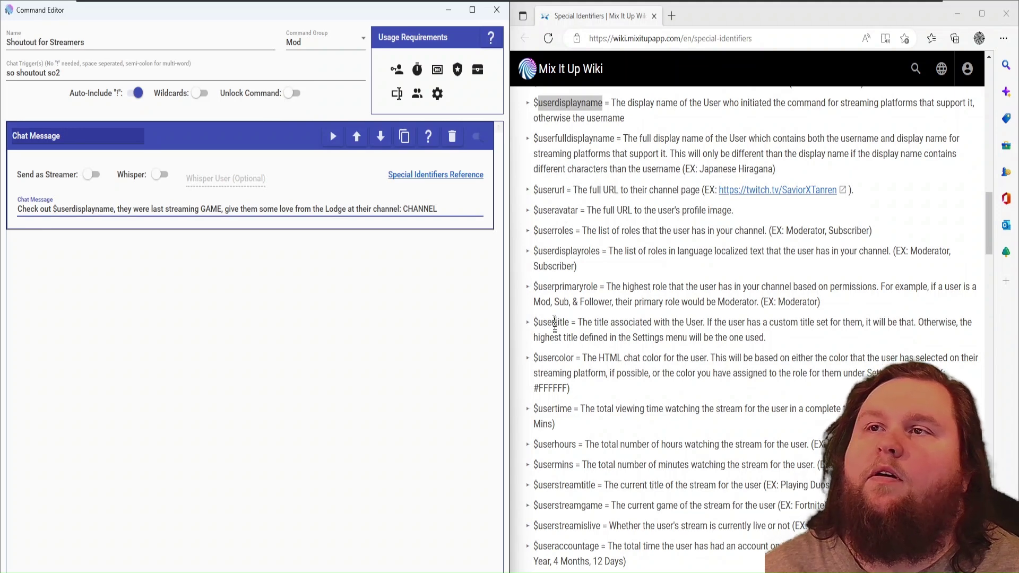
{"action": "scroll", "coordinate": [566, 424], "scroll_direction": "down", "scroll_amount": 2}
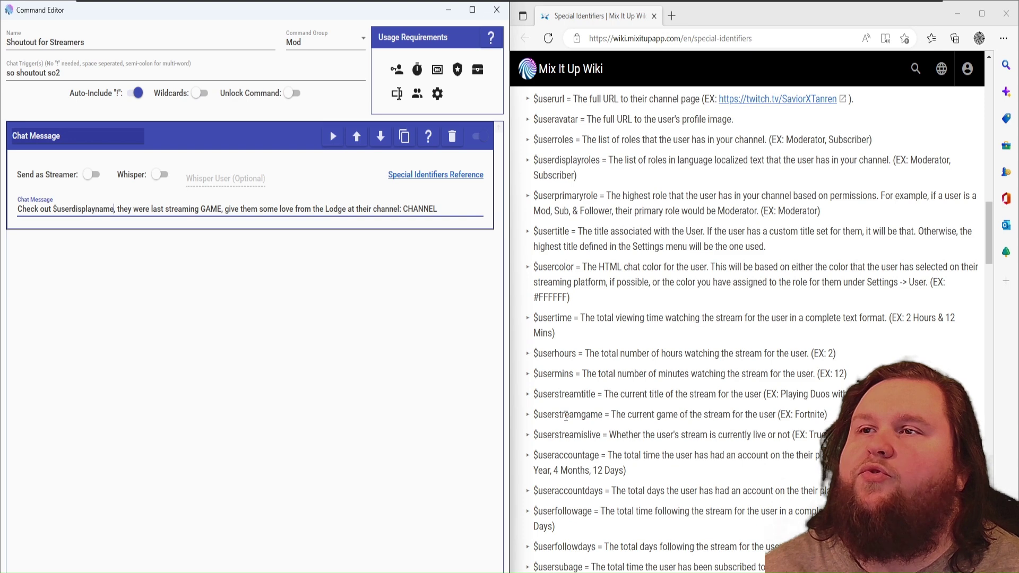
{"action": "double_click", "coordinate": [565, 416]}
{"action": "key", "text": "ctrl+c"}
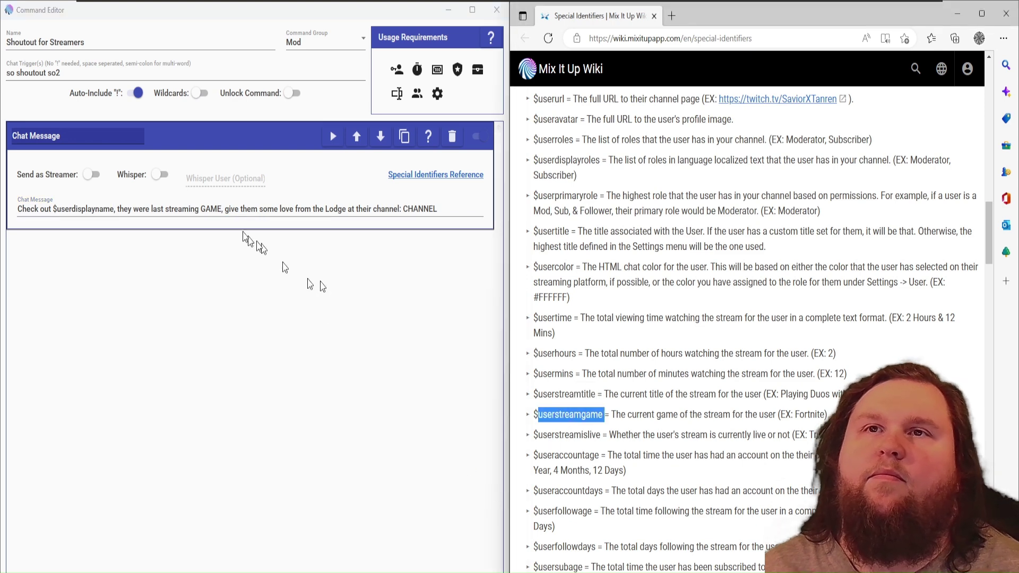
{"action": "double_click", "coordinate": [213, 206]}
{"action": "type", "text": "$"}
{"action": "key", "text": "ctrl+v"}
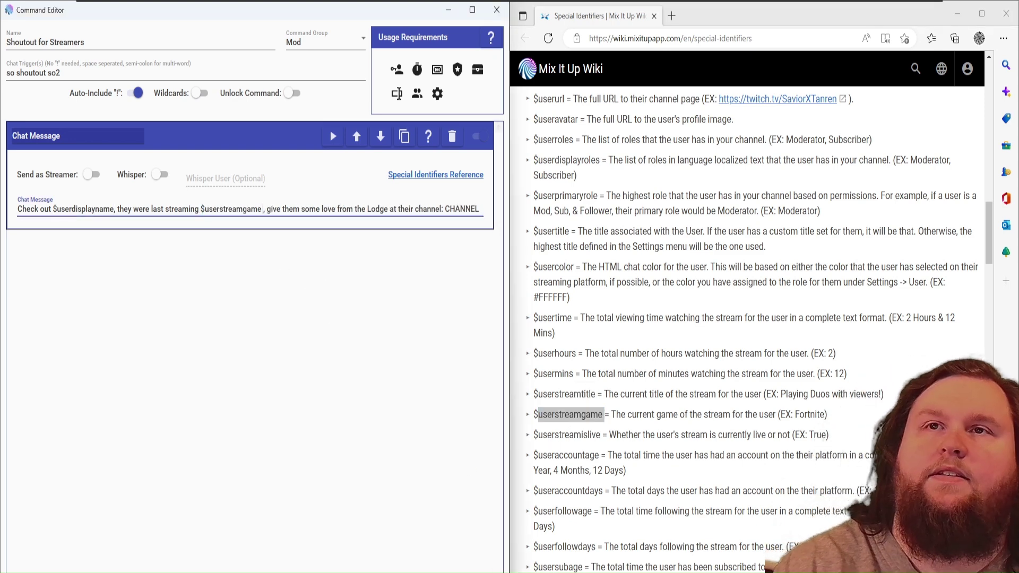
{"action": "key", "text": "Delete"}
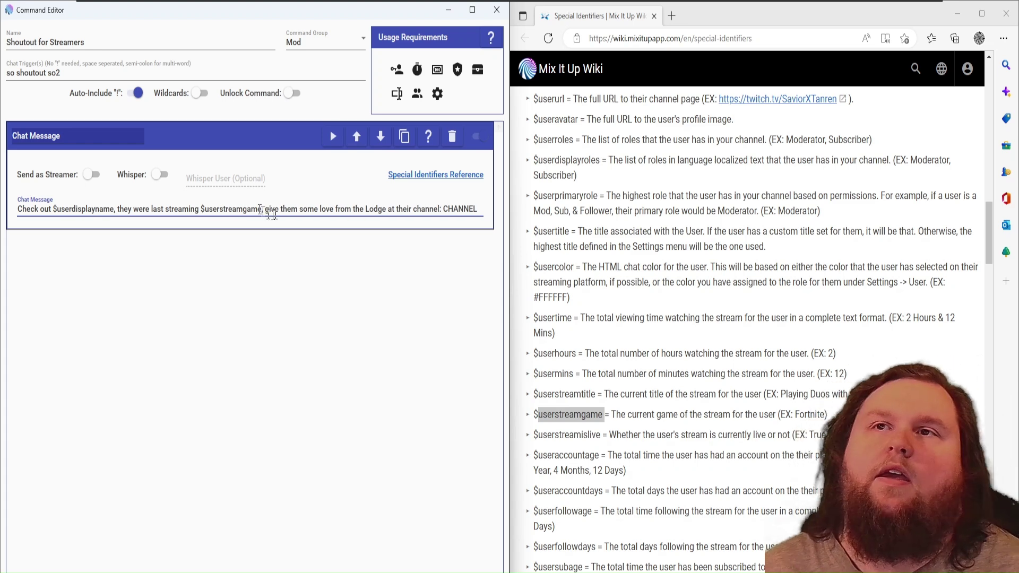
- Replace the CHANNEL placeholder at the end of the chat message with $userurl copied from the reference
{"action": "double_click", "coordinate": [459, 209]}
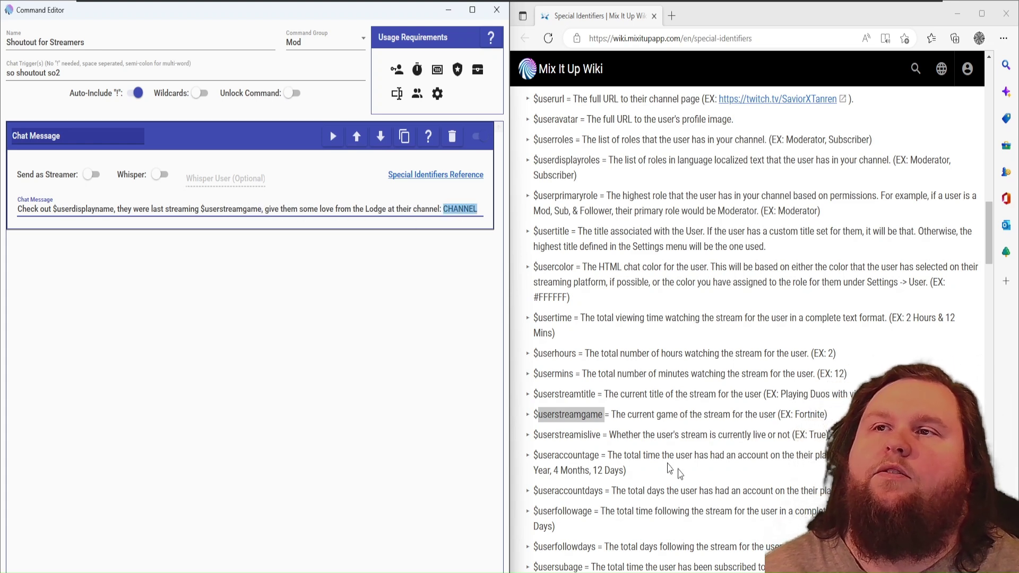
{"action": "scroll", "coordinate": [588, 275], "scroll_direction": "up", "scroll_amount": 3}
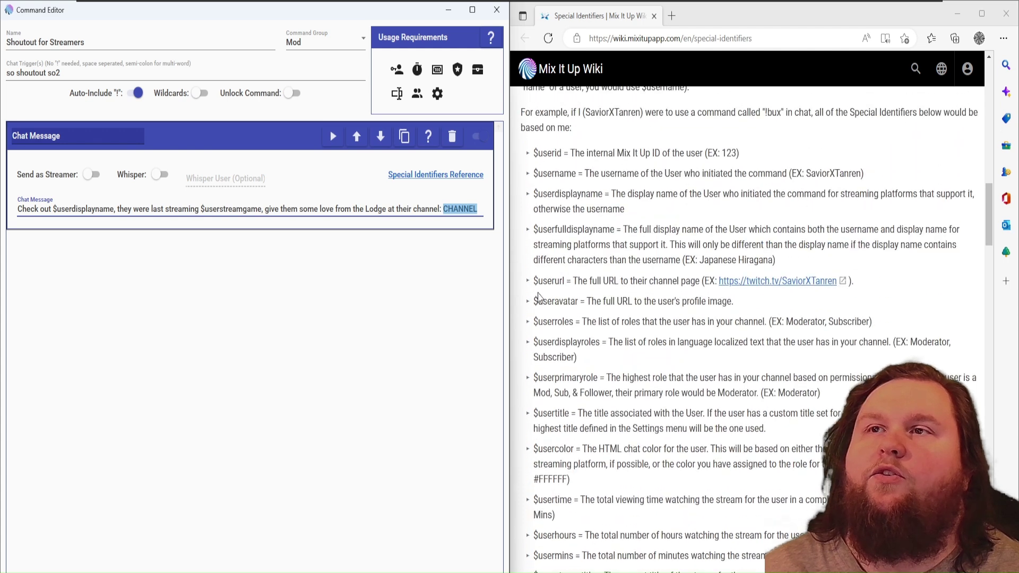
{"action": "left_click_drag", "start_coordinate": [532, 281], "coordinate": [566, 279]}
{"action": "key", "text": "ctrl+c"}
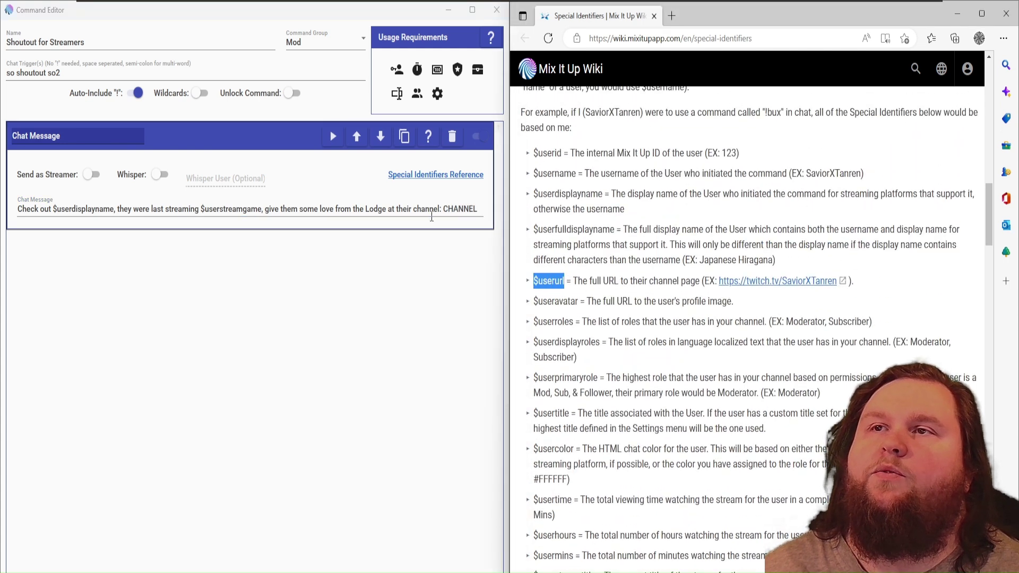
{"action": "left_click", "coordinate": [467, 225]}
{"action": "key", "text": "ctrl+v"}
{"action": "left_click", "coordinate": [438, 287]}
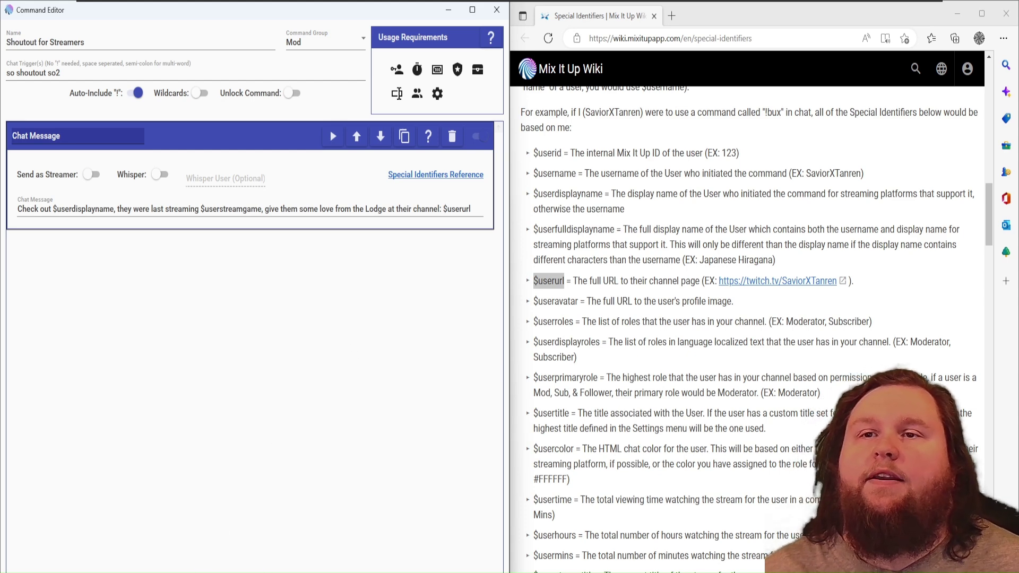
- Switch to the main Mix It Up window and view the Channel page
{"action": "left_click", "coordinate": [294, 570]}
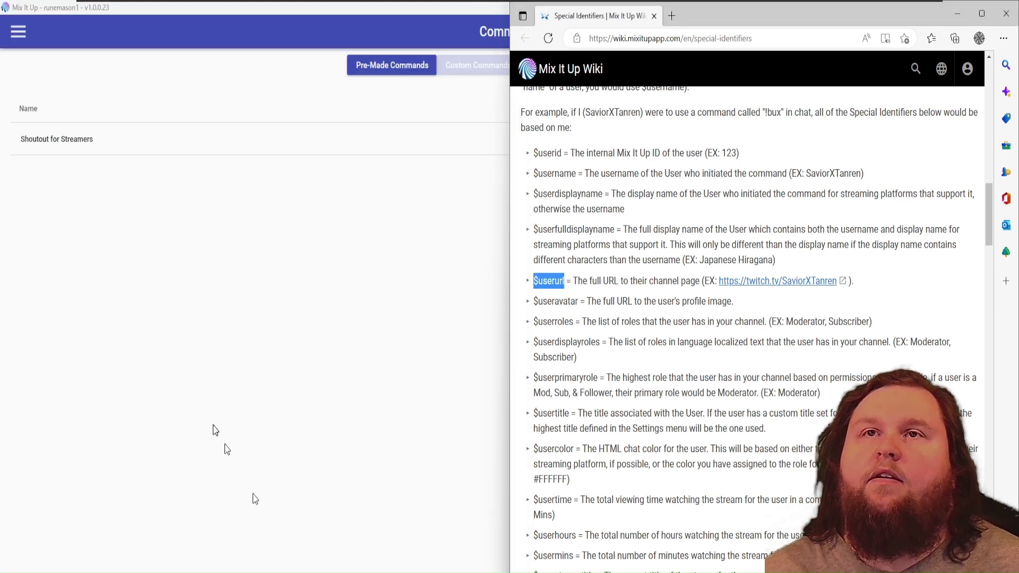
{"action": "left_click", "coordinate": [12, 32]}
{"action": "left_click", "coordinate": [16, 32]}
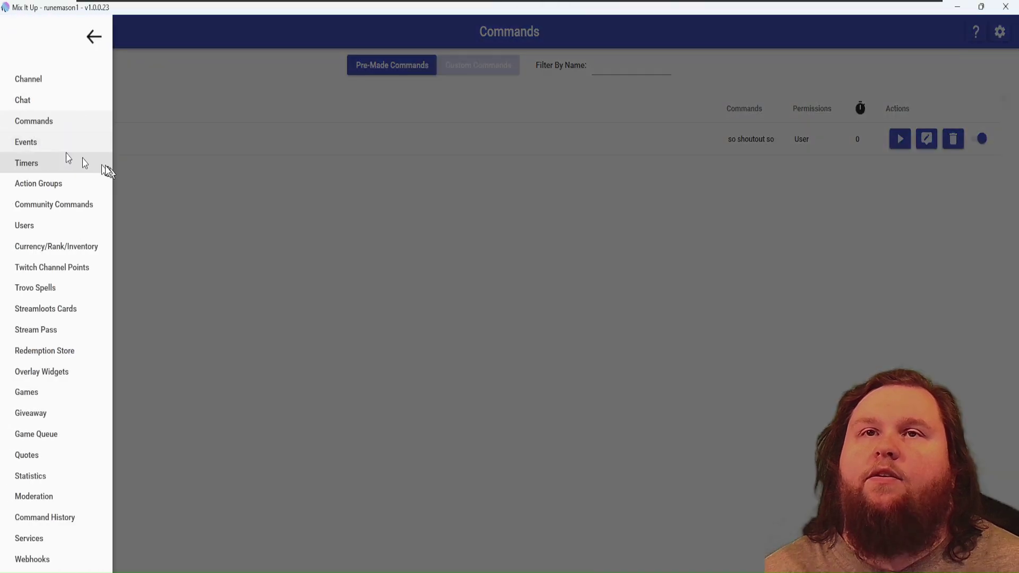
{"action": "left_click", "coordinate": [66, 80]}
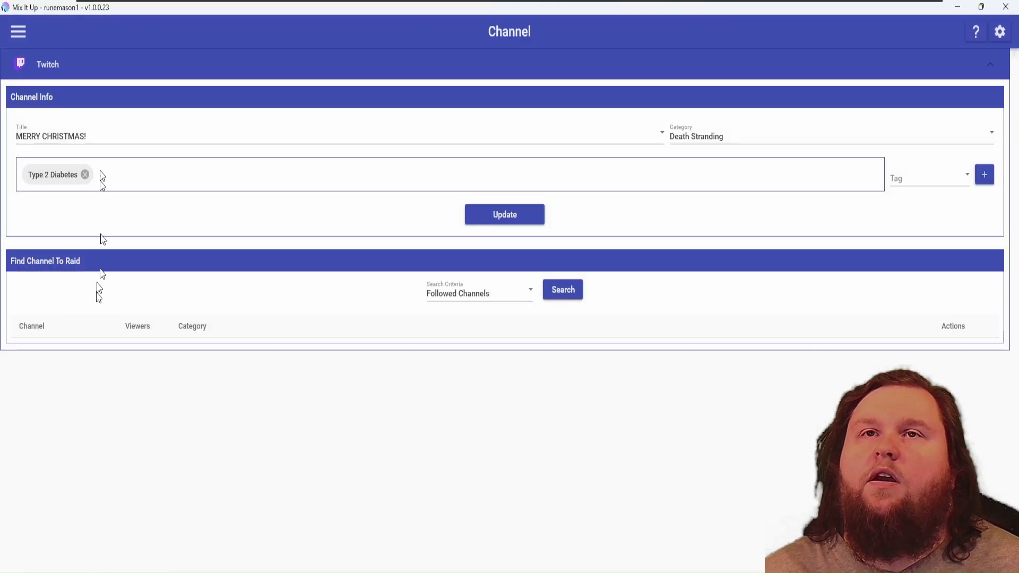
- Open the Chat page and inspect the !so test command and the bot's shoutout reply
{"action": "left_click", "coordinate": [18, 33]}
{"action": "left_click", "coordinate": [24, 100]}
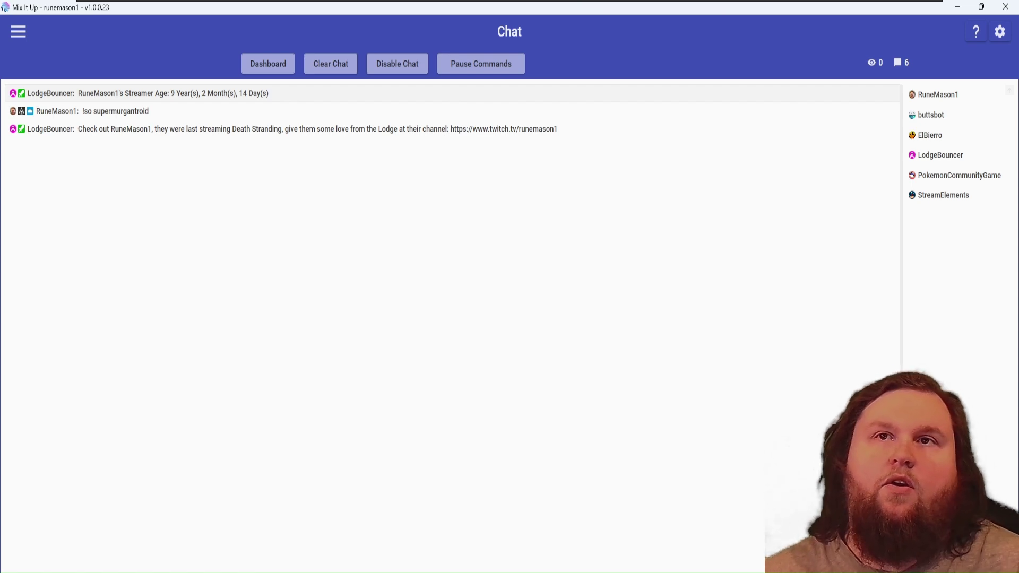
{"action": "left_click", "coordinate": [118, 133]}
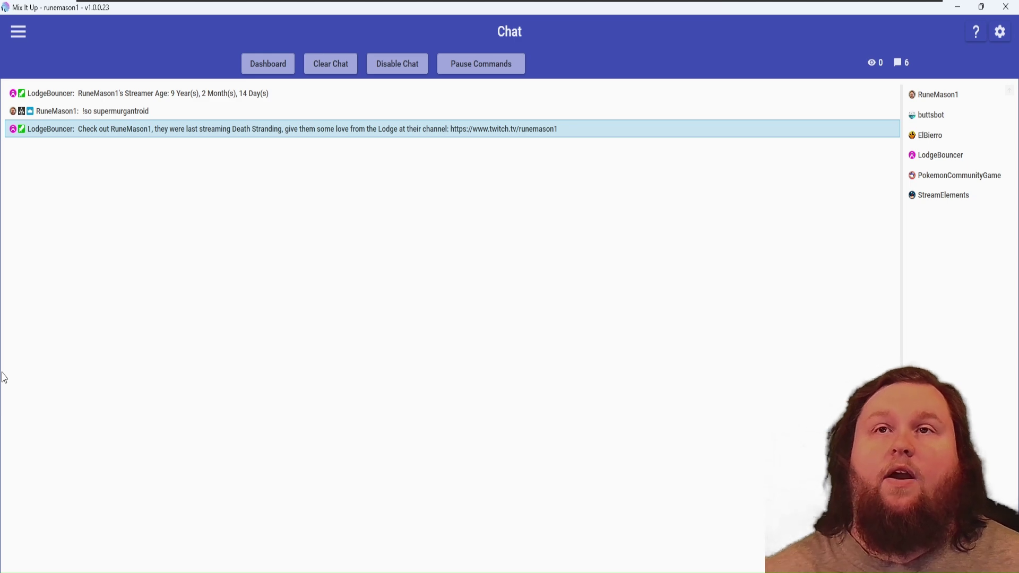
{"action": "left_click", "coordinate": [86, 115]}
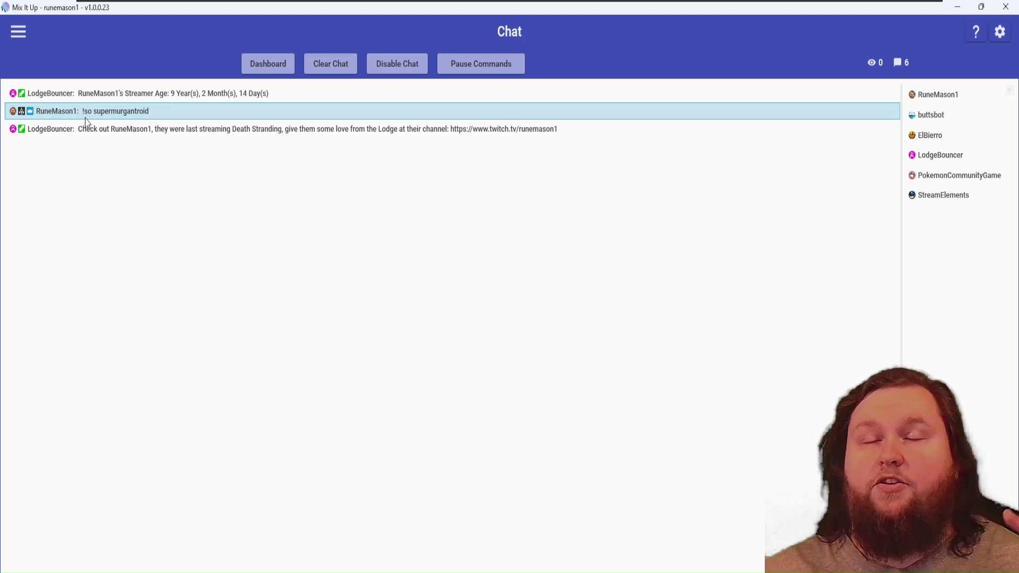
- Open the Shoutout for Streamers command for editing and change $userdisplayname to $targetuserdisplayname in its chat message
{"action": "left_click", "coordinate": [11, 36]}
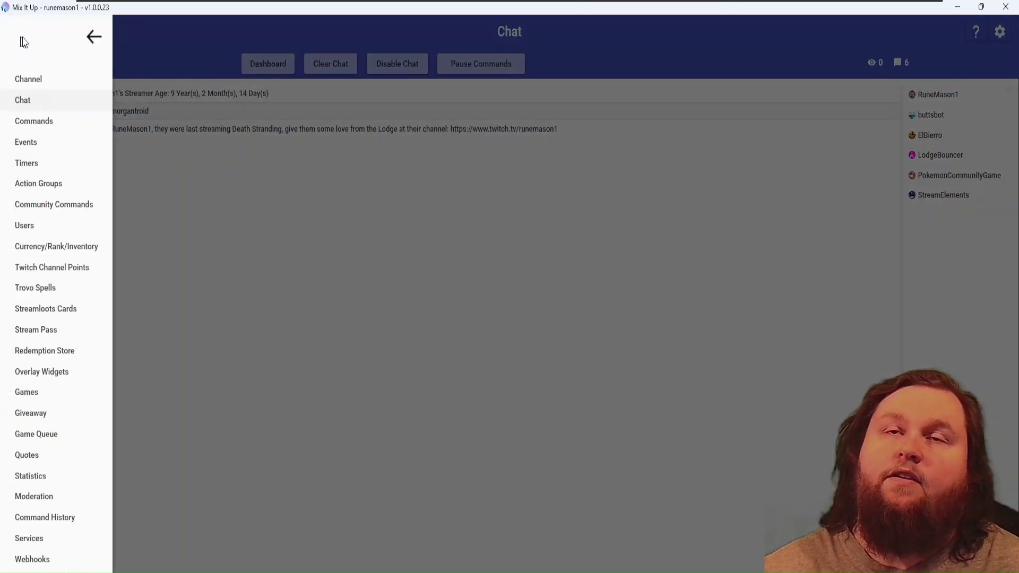
{"action": "left_click", "coordinate": [41, 143]}
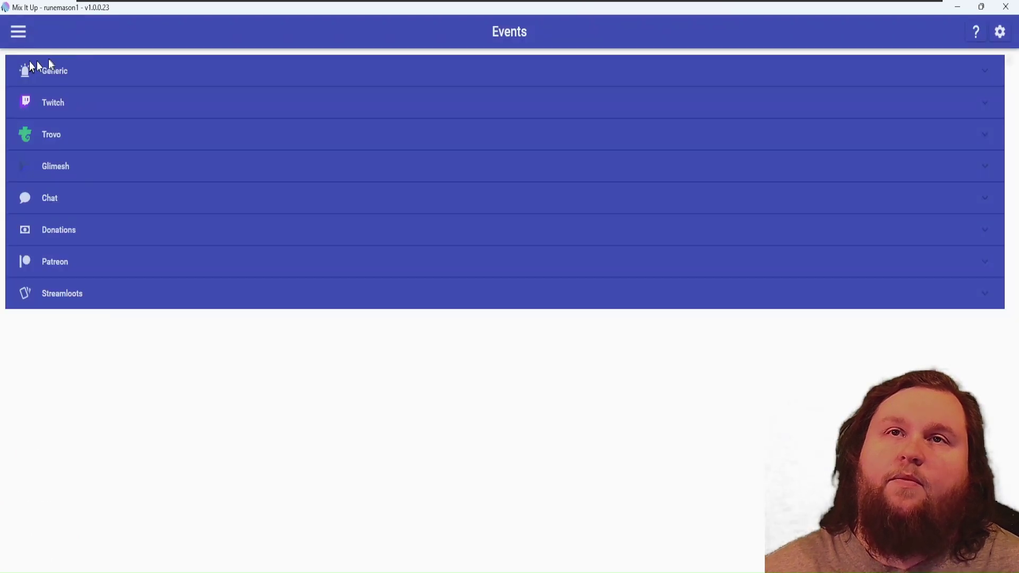
{"action": "left_click", "coordinate": [19, 33]}
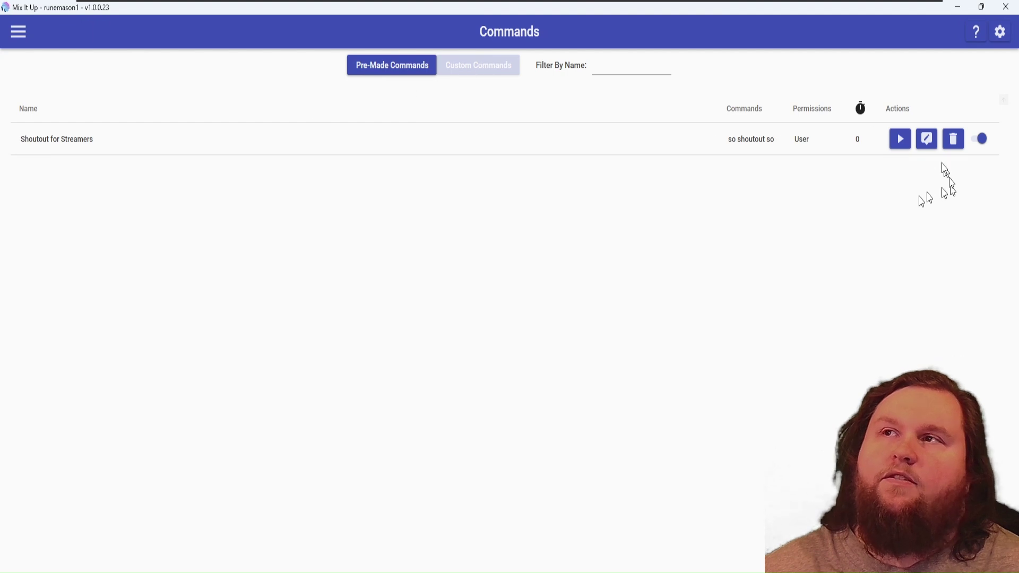
{"action": "left_click", "coordinate": [924, 149]}
{"action": "left_click", "coordinate": [463, 274]}
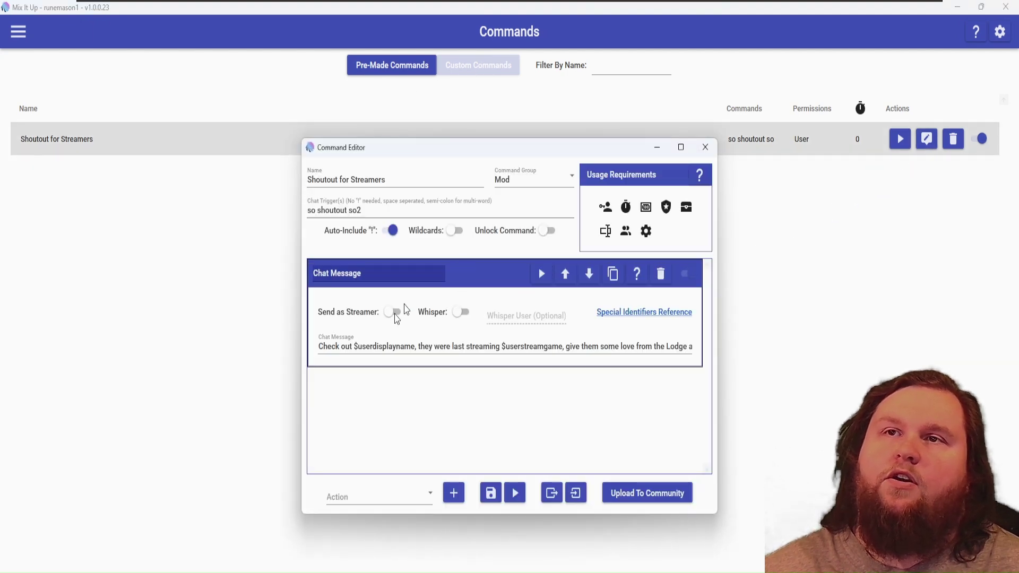
{"action": "left_click", "coordinate": [362, 344]}
{"action": "left_click", "coordinate": [353, 347]}
{"action": "type", "text": "target"}
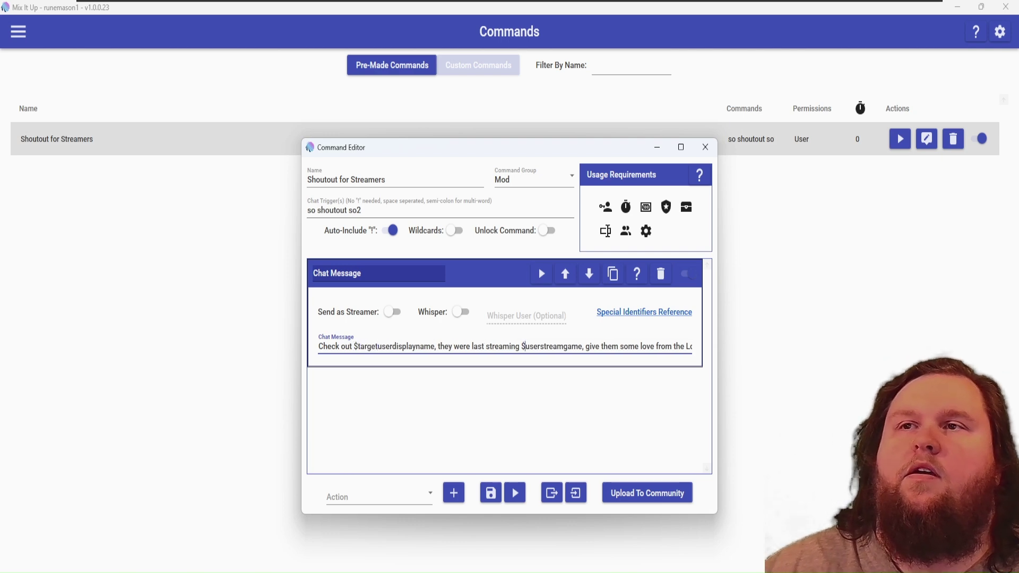
- Add the target prefix to the $userstreamgame and $userurl identifiers in the chat message and save the command
{"action": "left_click", "coordinate": [525, 346]}
{"action": "type", "text": "target"}
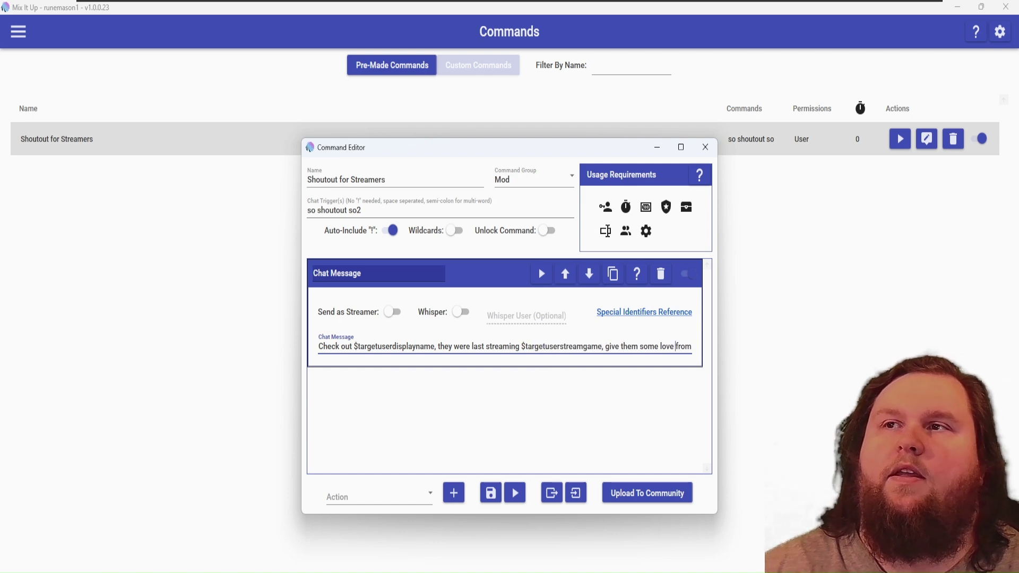
{"action": "key", "text": "ctrl+Right"}
{"action": "key", "text": "ctrl+Right"}
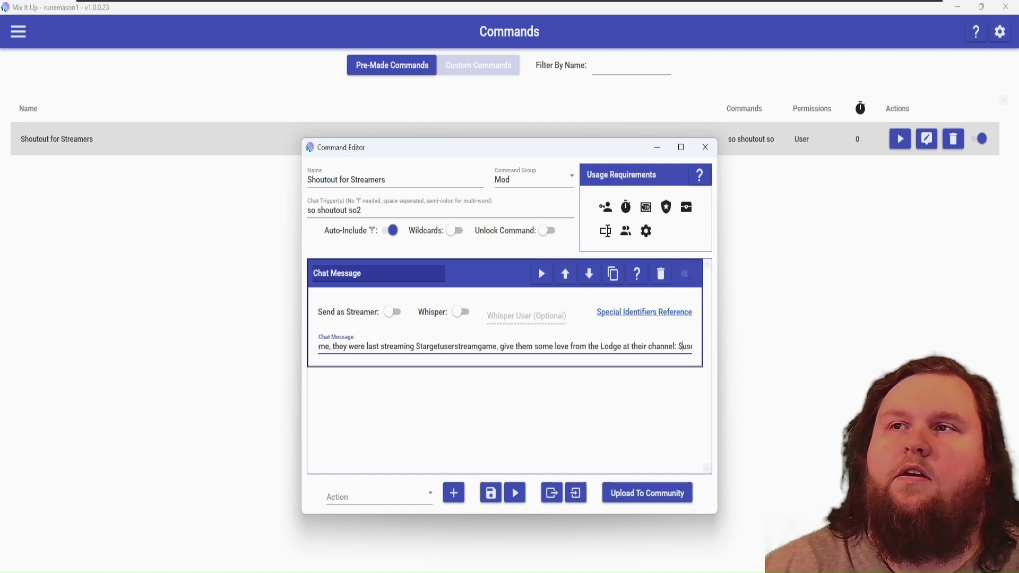
{"action": "type", "text": "target"}
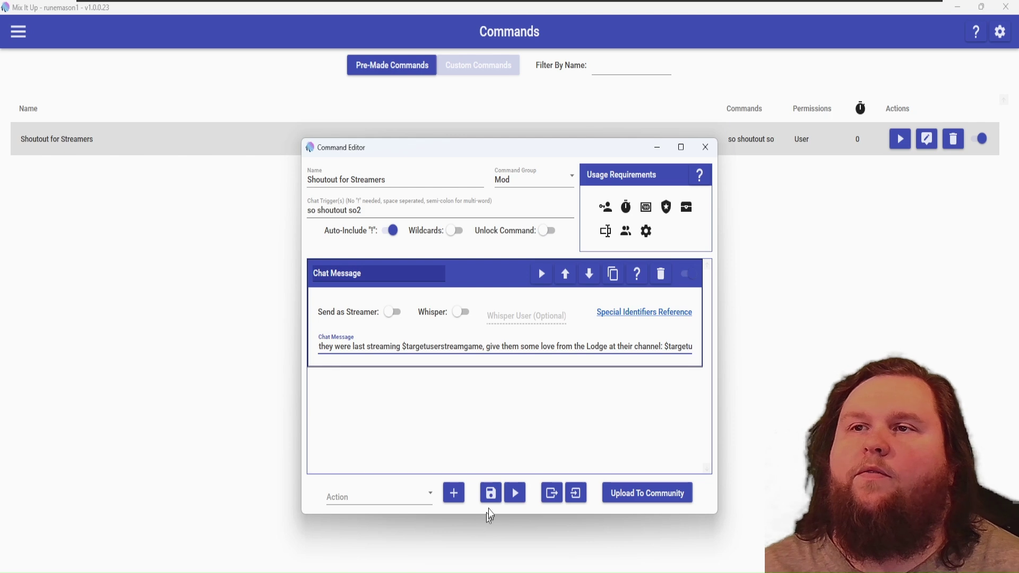
{"action": "left_click", "coordinate": [489, 494]}
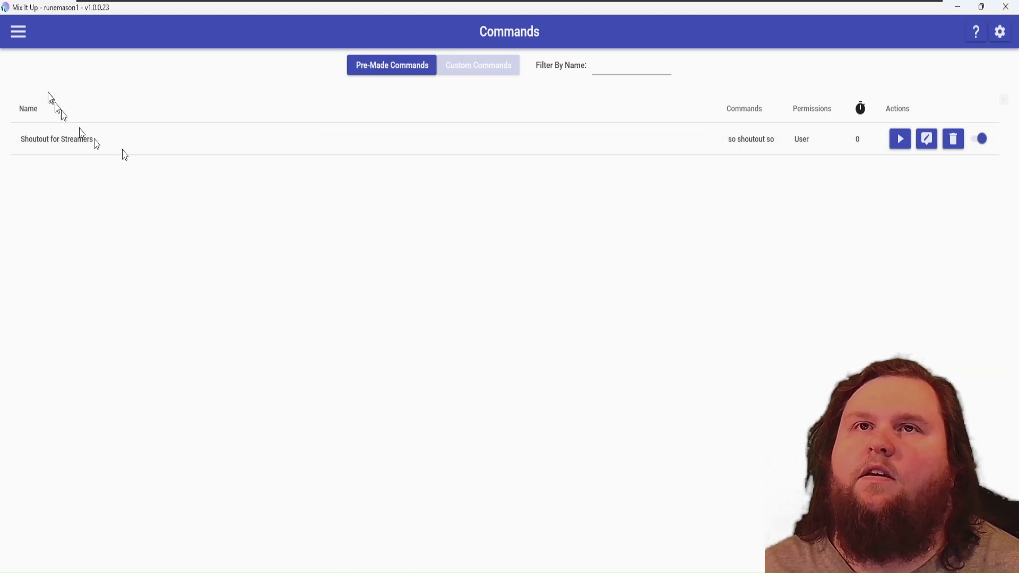
- Open the Chat page and check the bot's reply to the new !so test
{"action": "left_click", "coordinate": [21, 35]}
{"action": "left_click", "coordinate": [35, 106]}
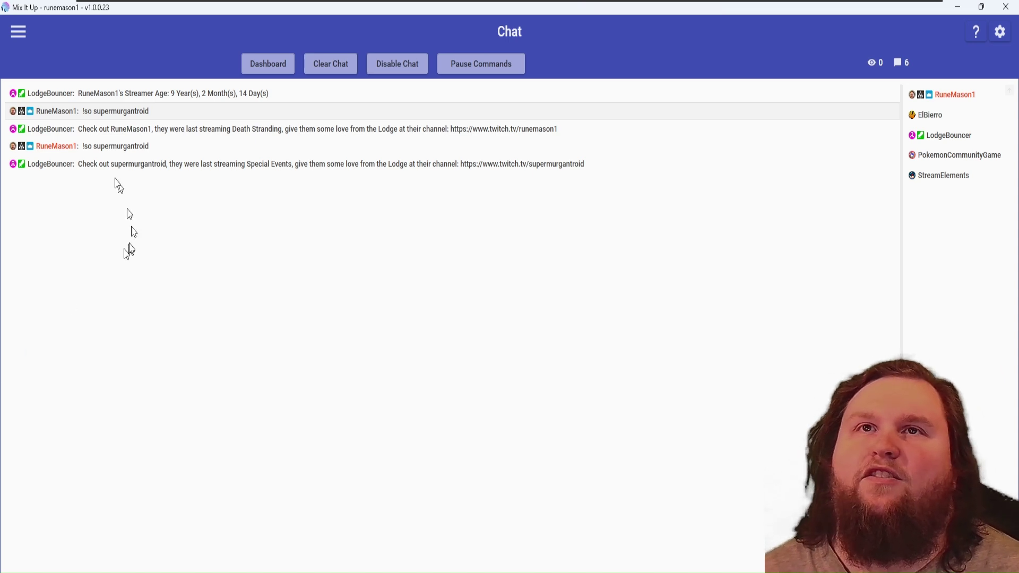
- Return to the Commands page and reopen the Shoutout for Streamers command for editing
{"action": "left_click", "coordinate": [17, 35]}
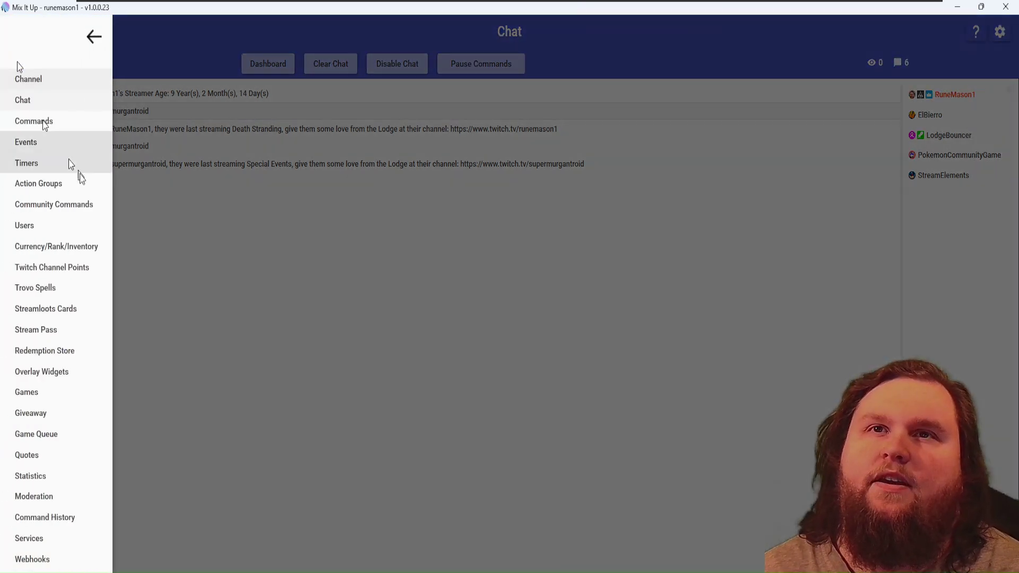
{"action": "left_click", "coordinate": [84, 139]}
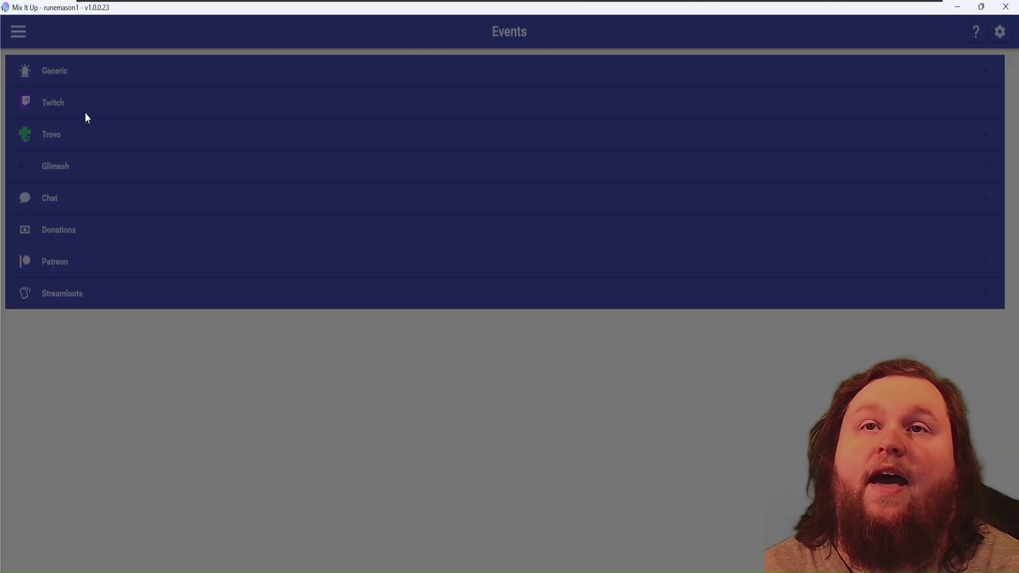
{"action": "left_click", "coordinate": [17, 33]}
{"action": "left_click", "coordinate": [51, 128]}
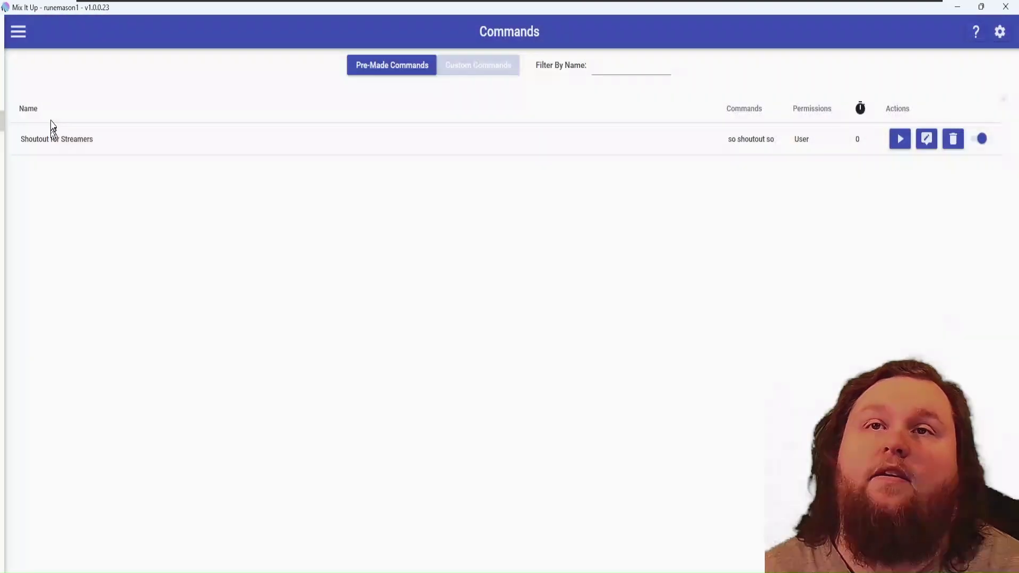
{"action": "left_click", "coordinate": [926, 139]}
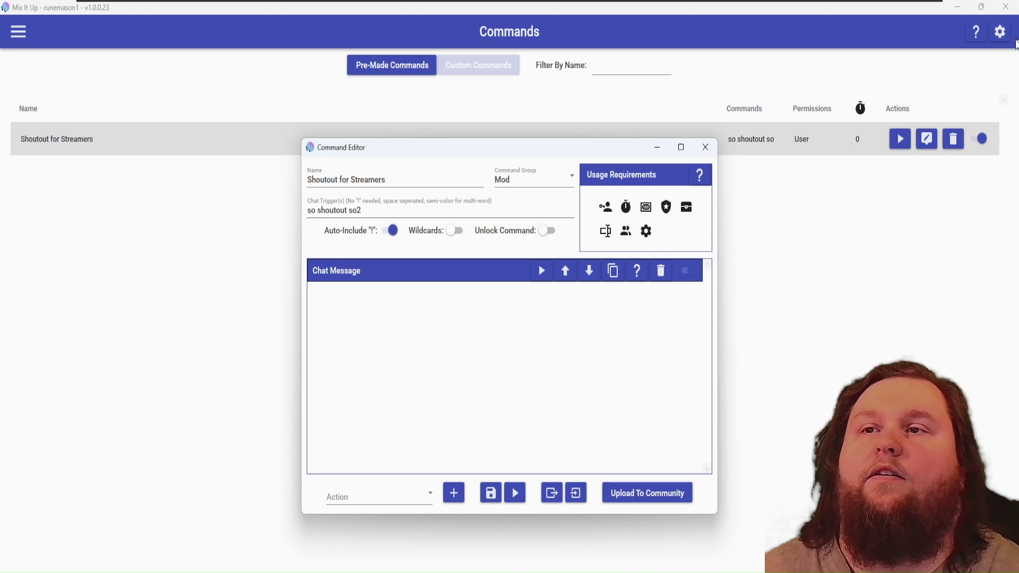
- Add a Twitch action to the shoutout command after its chat message
{"action": "left_click", "coordinate": [409, 493]}
{"action": "scroll", "coordinate": [403, 350], "scroll_direction": "down", "scroll_amount": 1}
{"action": "scroll", "coordinate": [403, 350], "scroll_direction": "down", "scroll_amount": 5}
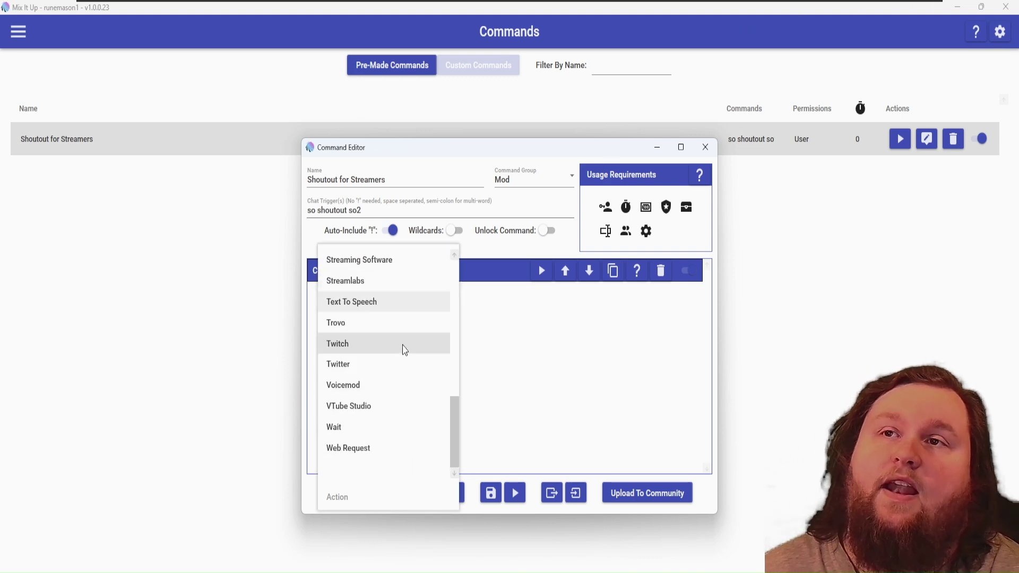
{"action": "left_click", "coordinate": [406, 344]}
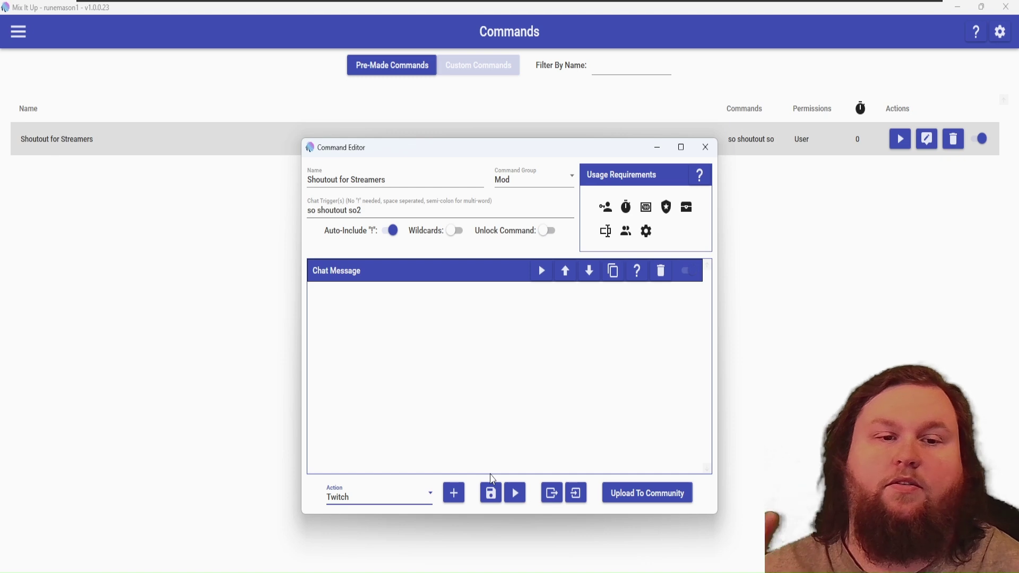
{"action": "left_click", "coordinate": [454, 493]}
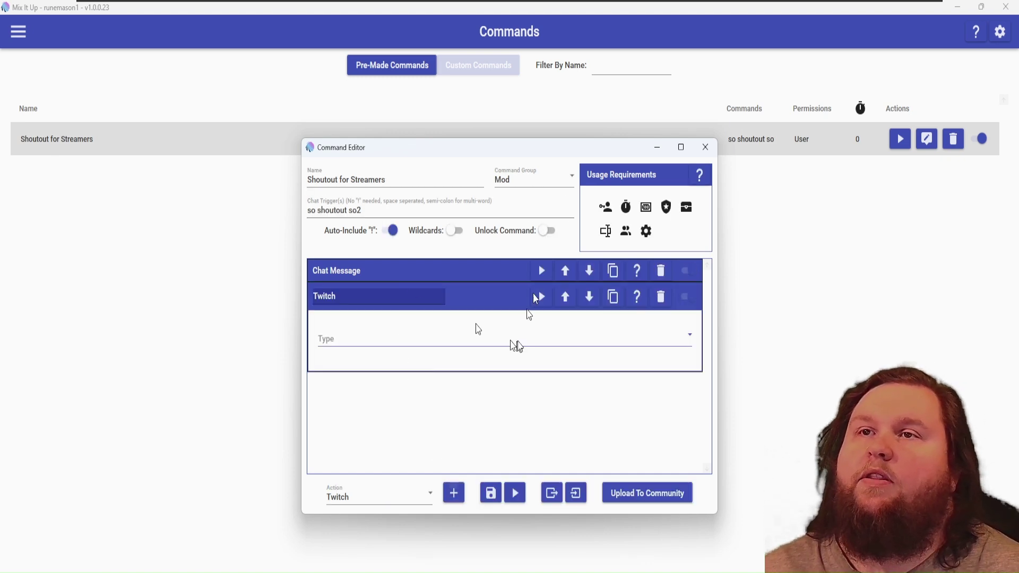
- Look through the type options of the Twitch action and delete the action
{"action": "left_click", "coordinate": [501, 333]}
{"action": "scroll", "coordinate": [467, 400], "scroll_direction": "down", "scroll_amount": 10}
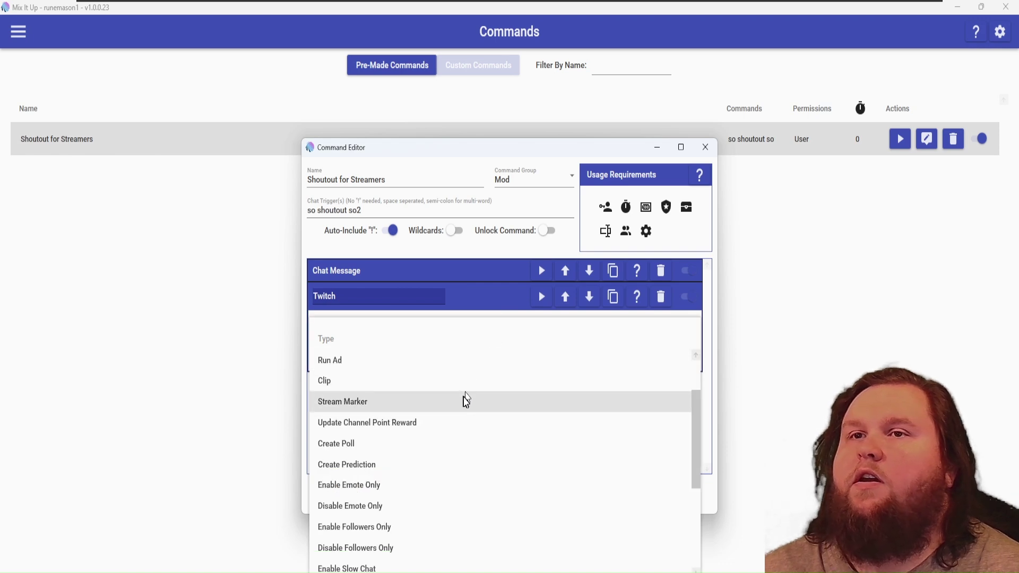
{"action": "scroll", "coordinate": [467, 400], "scroll_direction": "up", "scroll_amount": 10}
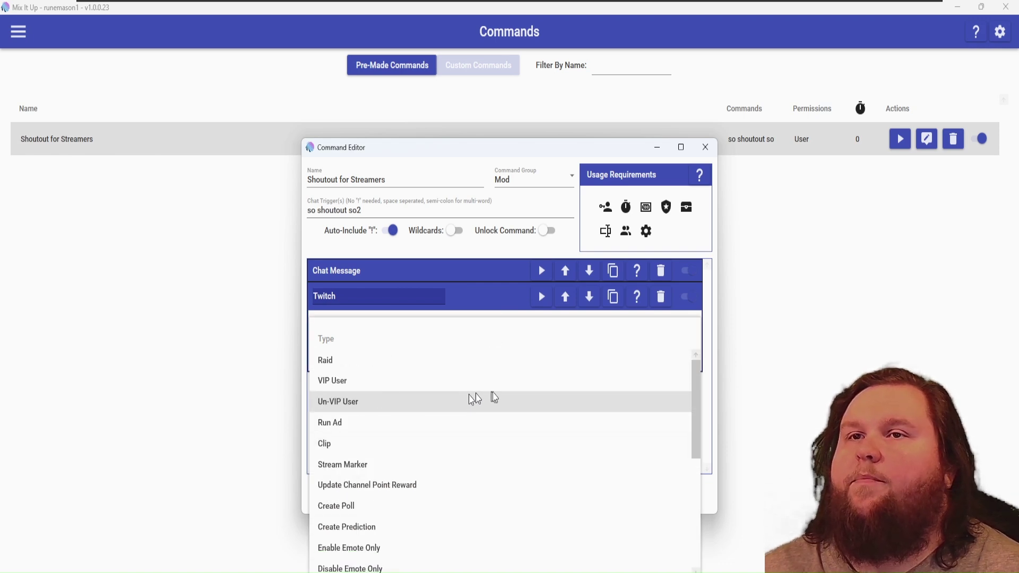
{"action": "left_click", "coordinate": [665, 312]}
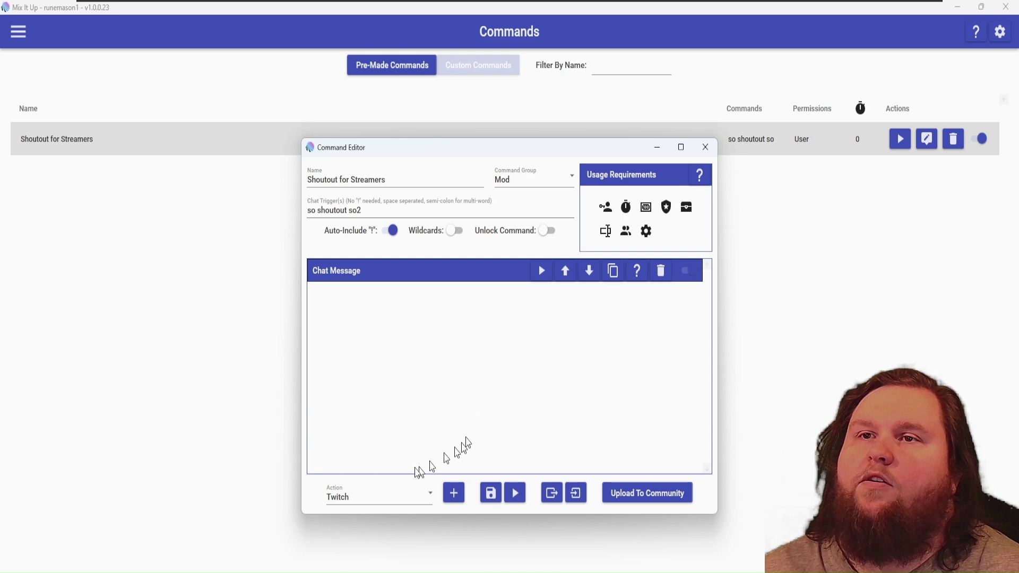
- Add a Moderation action to the shoutout command, review its available moderation options, and collapse it
{"action": "left_click", "coordinate": [375, 496]}
{"action": "scroll", "coordinate": [385, 435], "scroll_direction": "up", "scroll_amount": 2}
{"action": "scroll", "coordinate": [384, 435], "scroll_direction": "up", "scroll_amount": 2}
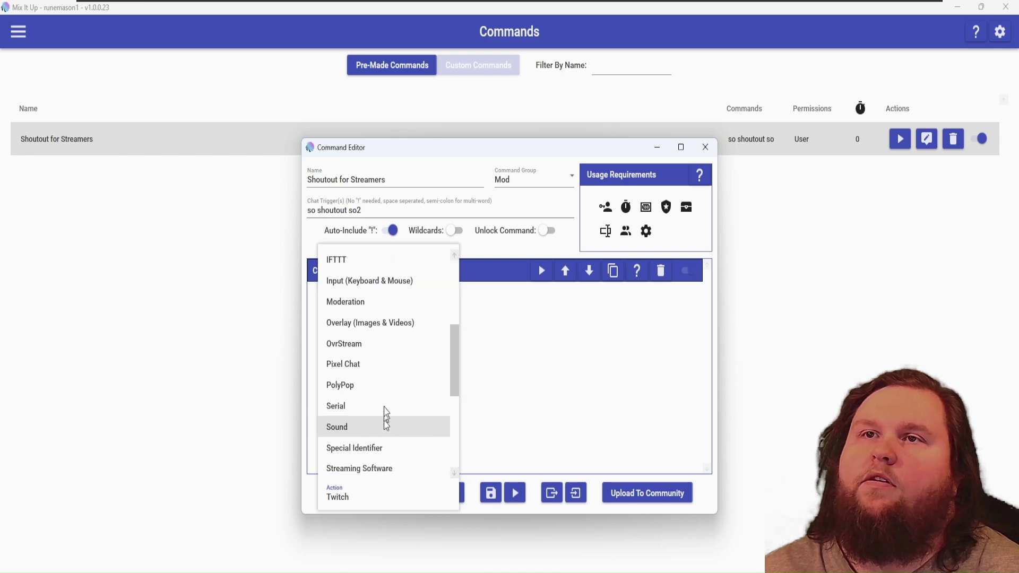
{"action": "left_click", "coordinate": [375, 291]}
{"action": "left_click", "coordinate": [453, 498]}
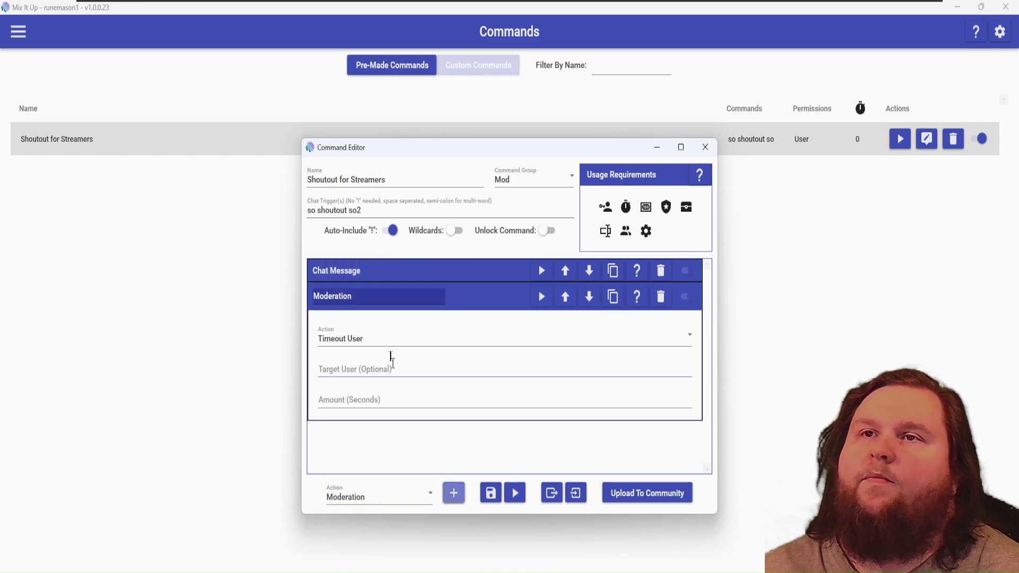
{"action": "left_click", "coordinate": [391, 349]}
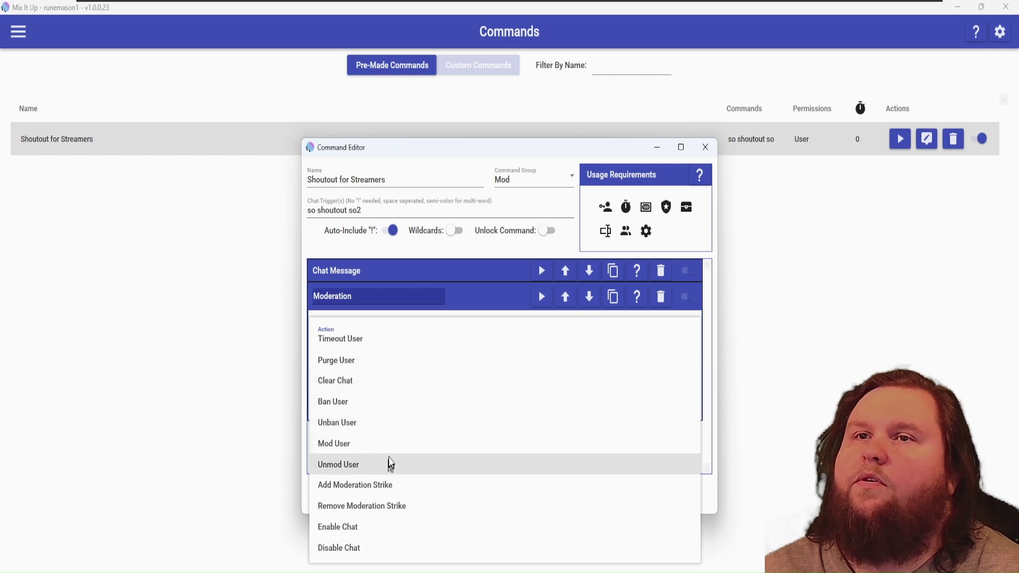
{"action": "left_click", "coordinate": [485, 303]}
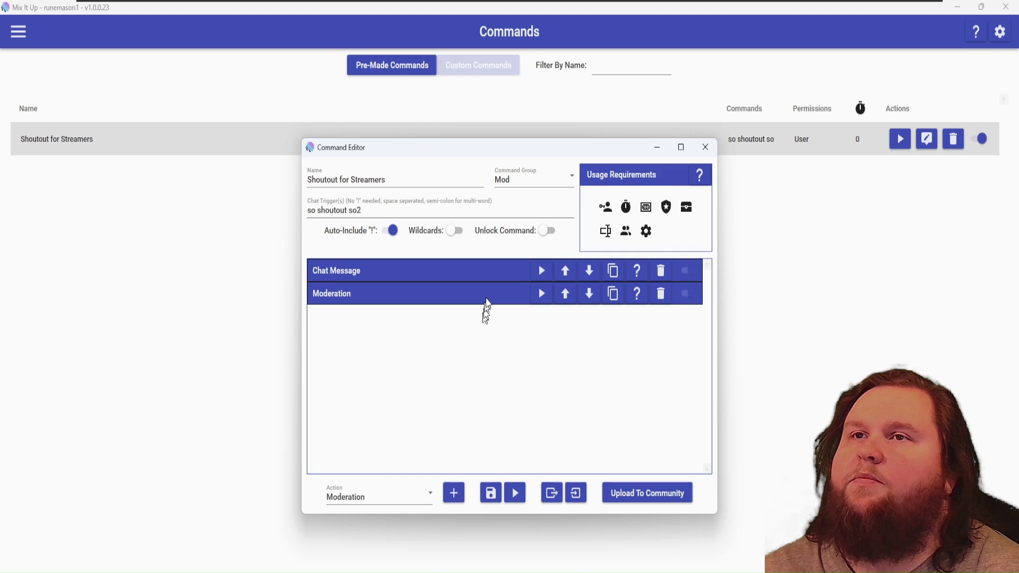
{"action": "left_click", "coordinate": [486, 304]}
{"action": "left_click", "coordinate": [518, 292]}
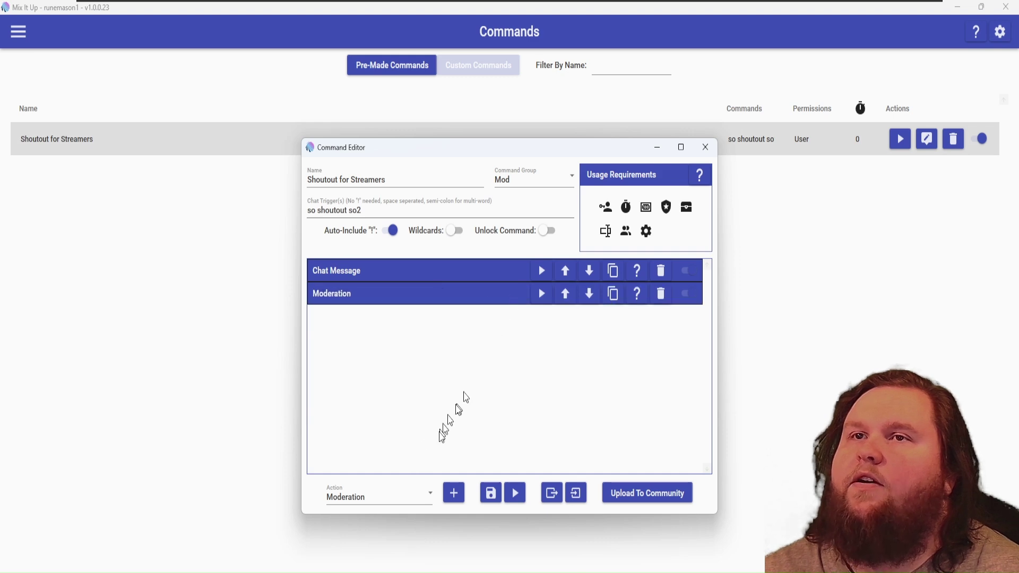
- Add a Twitch action below the Moderation action and look through its type options
{"action": "left_click", "coordinate": [409, 502]}
{"action": "scroll", "coordinate": [409, 478], "scroll_direction": "down", "scroll_amount": 5}
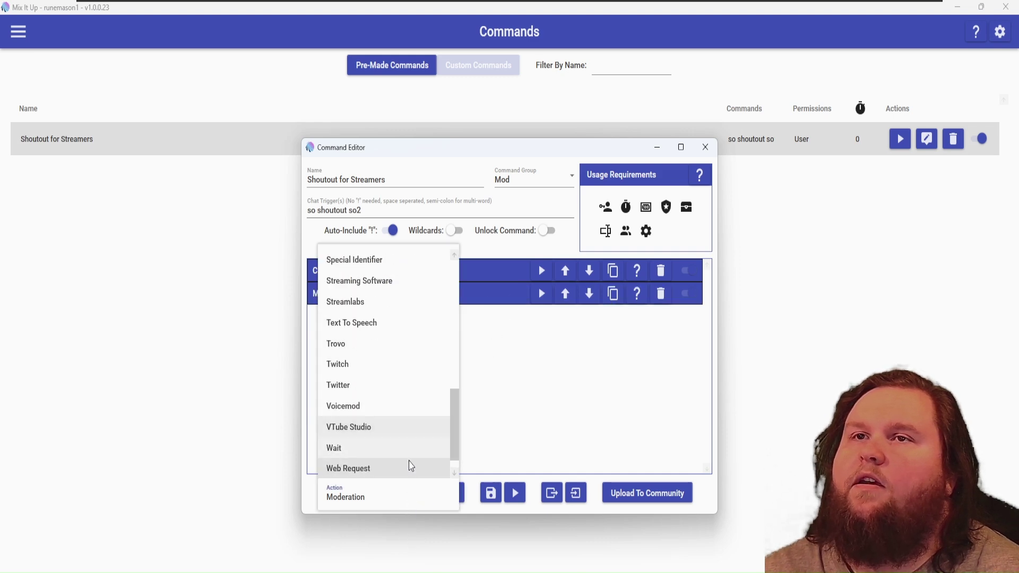
{"action": "scroll", "coordinate": [409, 457], "scroll_direction": "up", "scroll_amount": 1}
{"action": "left_click", "coordinate": [406, 431]}
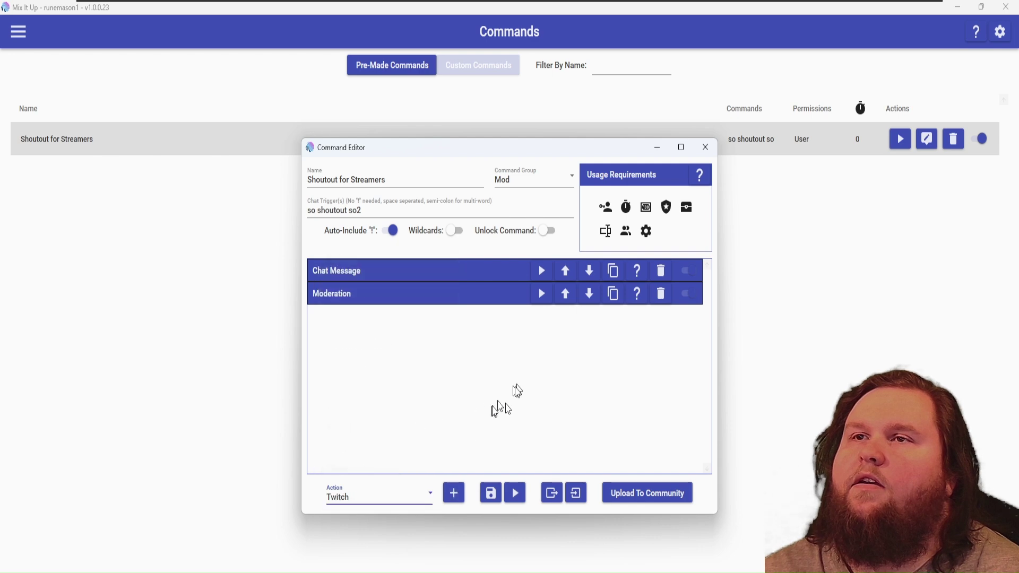
{"action": "left_click", "coordinate": [453, 493]}
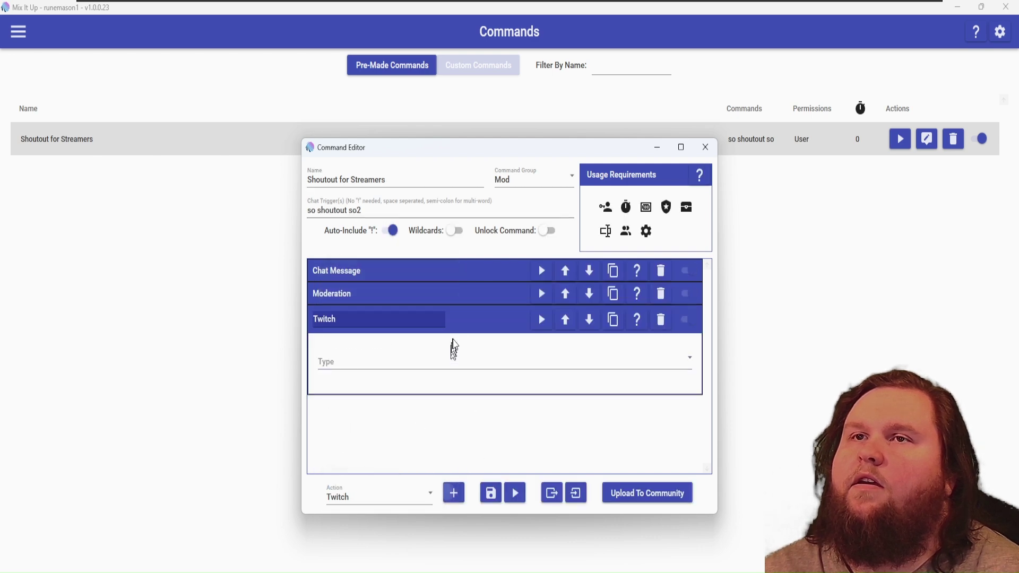
{"action": "left_click", "coordinate": [475, 365]}
{"action": "scroll", "coordinate": [465, 404], "scroll_direction": "down", "scroll_amount": 3}
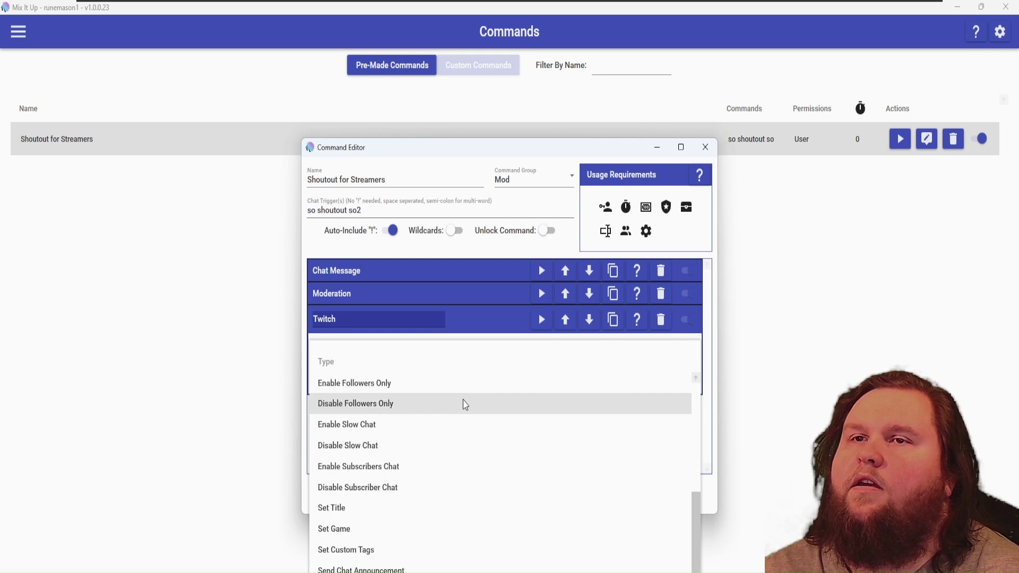
{"action": "scroll", "coordinate": [429, 540], "scroll_direction": "up", "scroll_amount": 3}
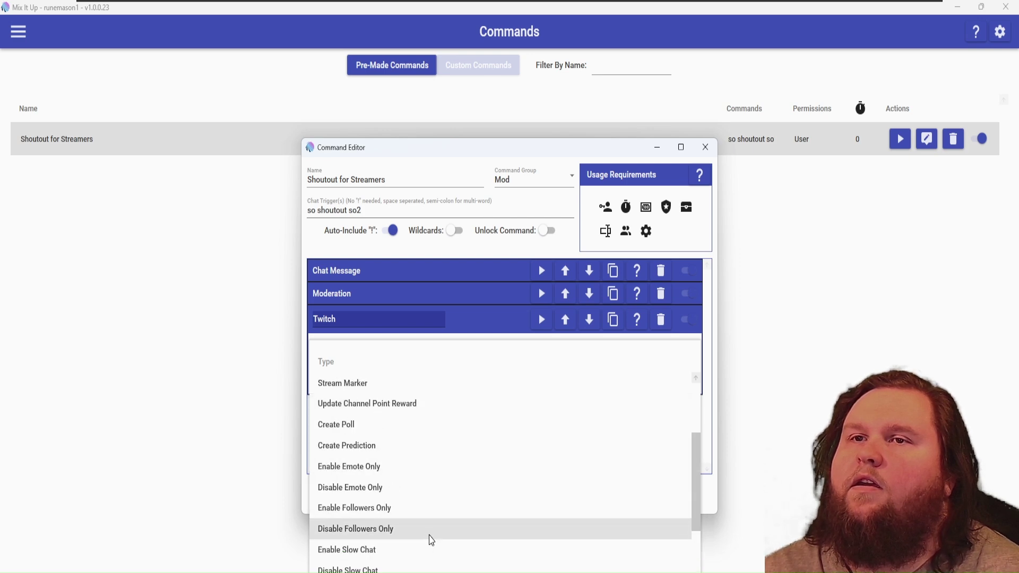
{"action": "scroll", "coordinate": [430, 539], "scroll_direction": "up", "scroll_amount": 2}
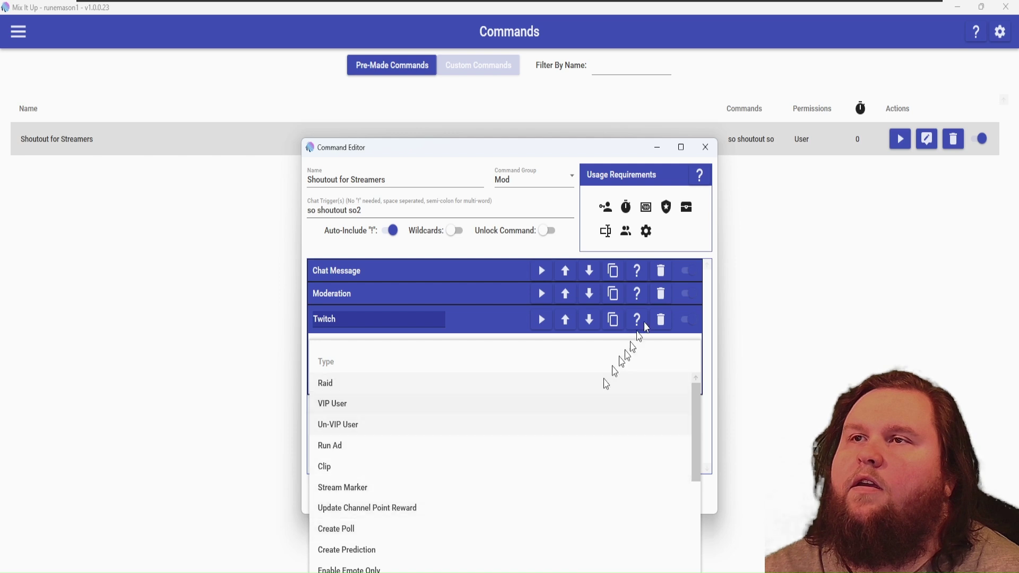
- Delete the Moderation and Twitch actions from the shoutout command and save it
{"action": "left_click", "coordinate": [662, 294]}
{"action": "left_click", "coordinate": [662, 298]}
{"action": "left_click", "coordinate": [484, 499]}
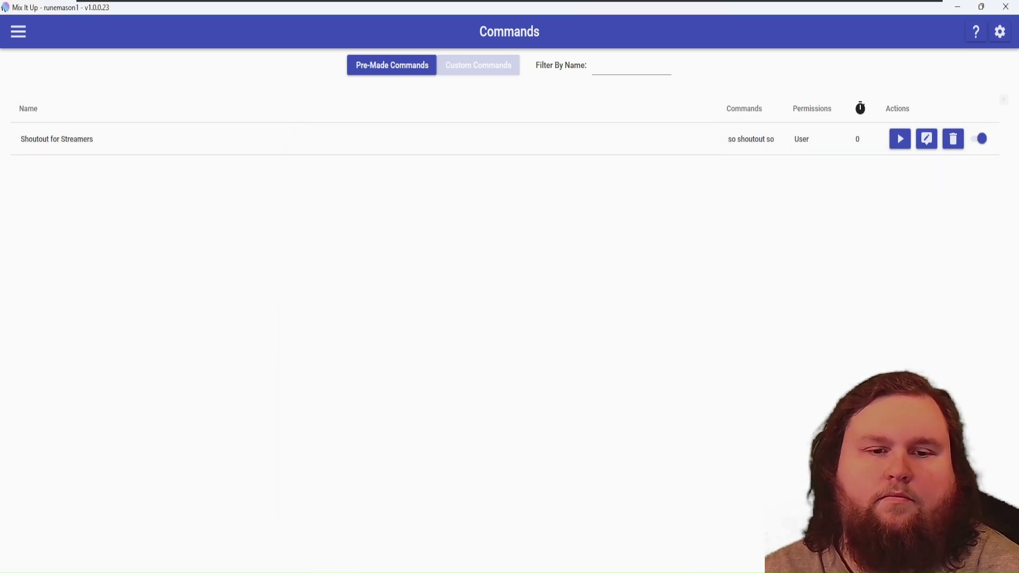